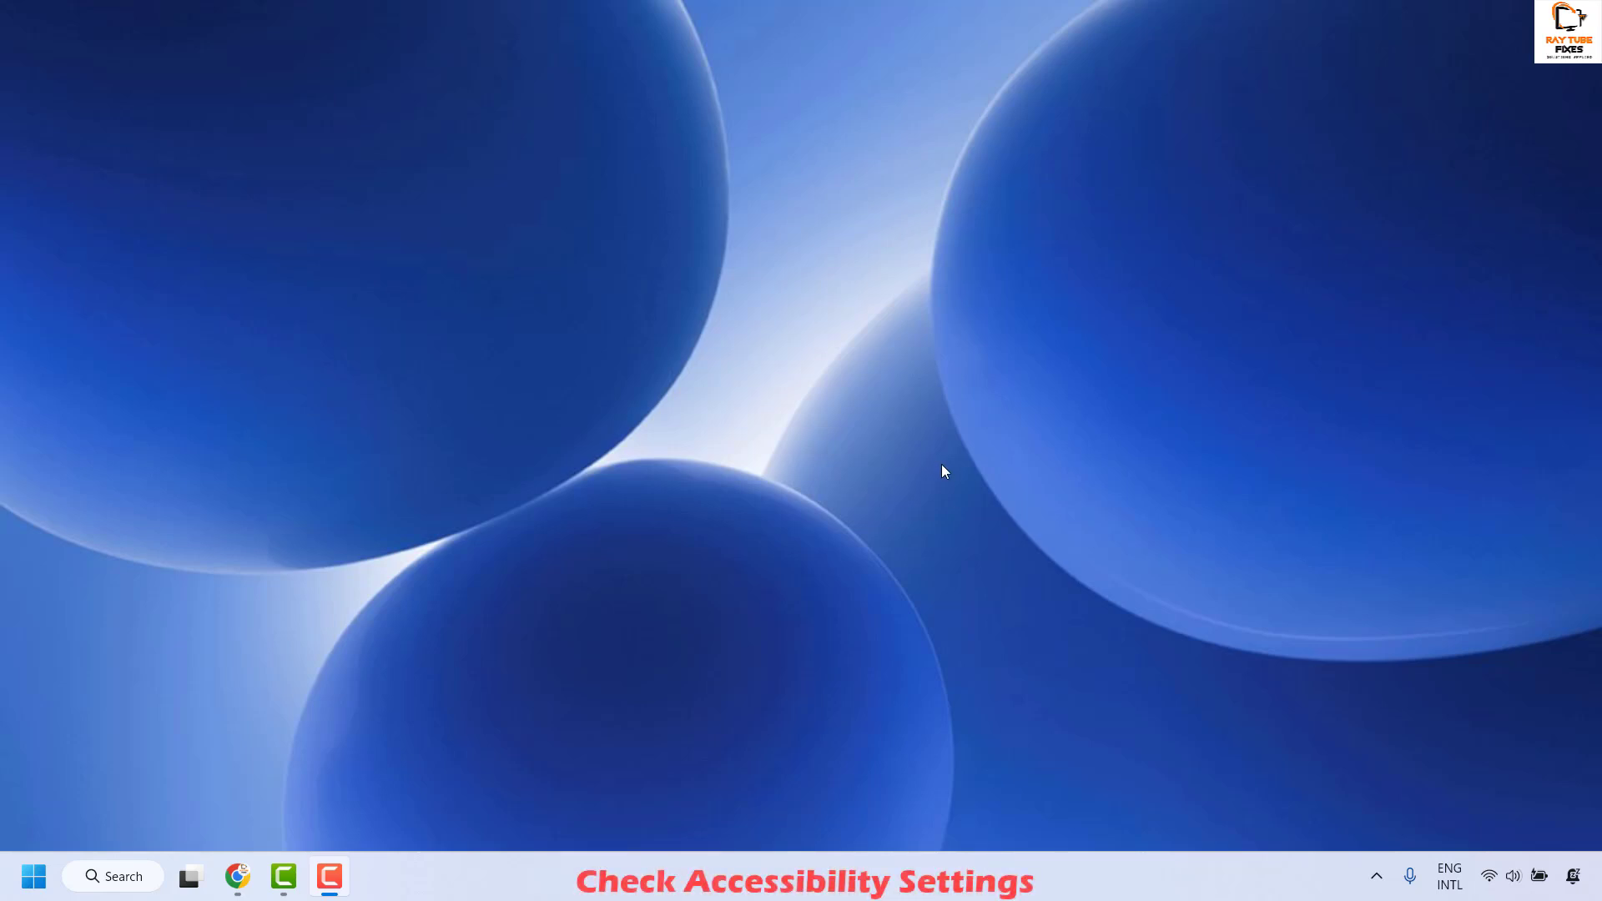
Open the Accessibility > Keyboard page in Windows Settings.
right_click(28, 891)
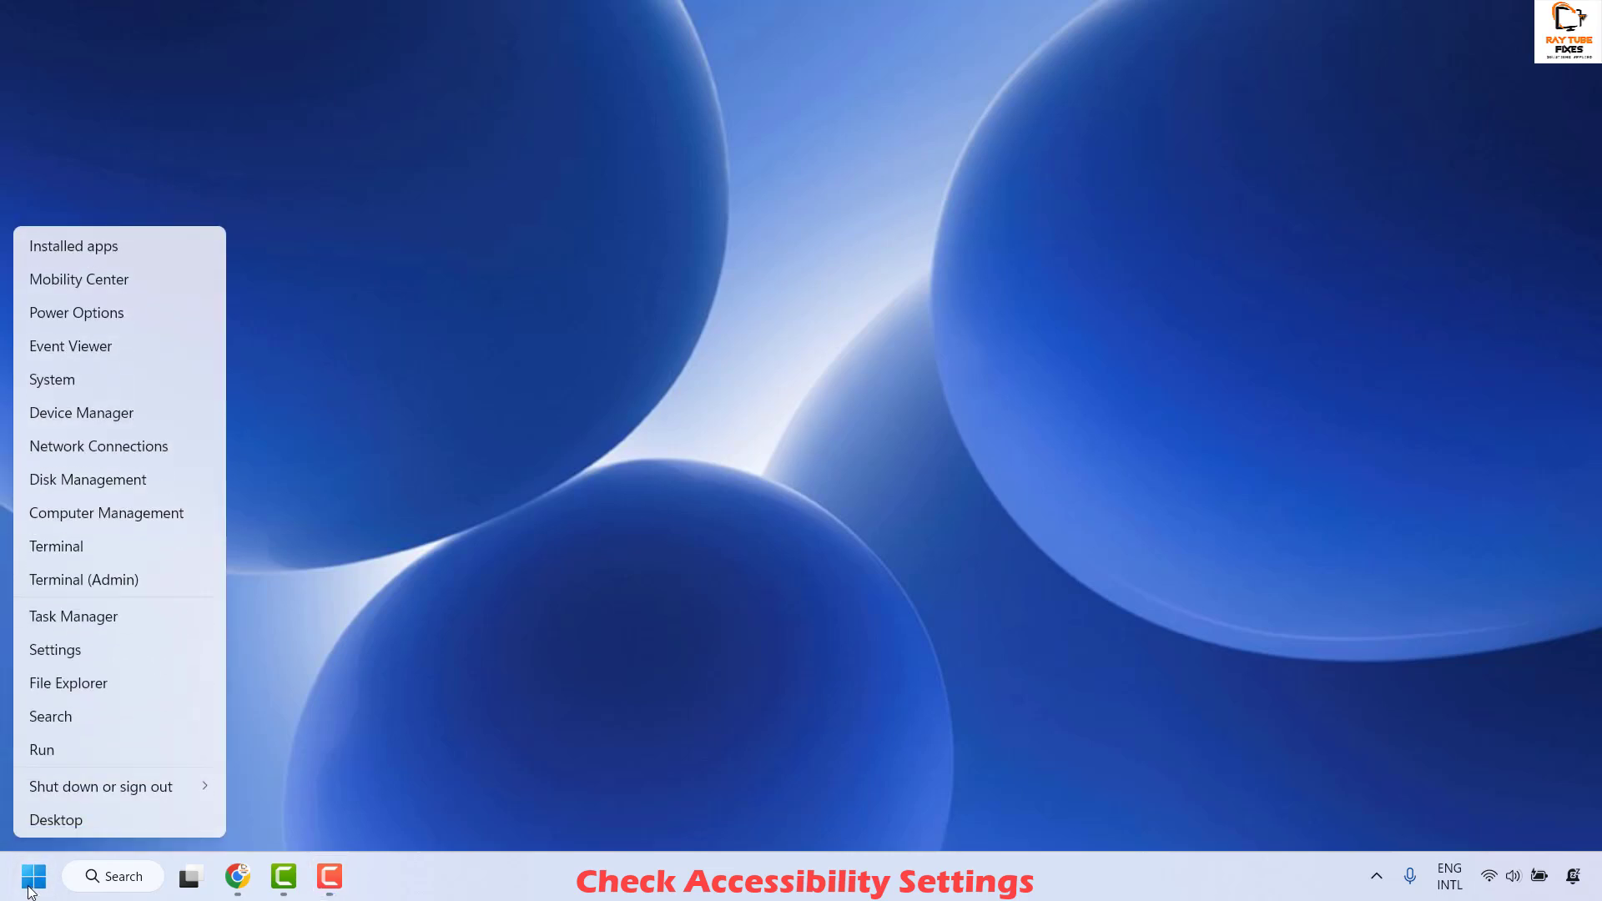
click(84, 651)
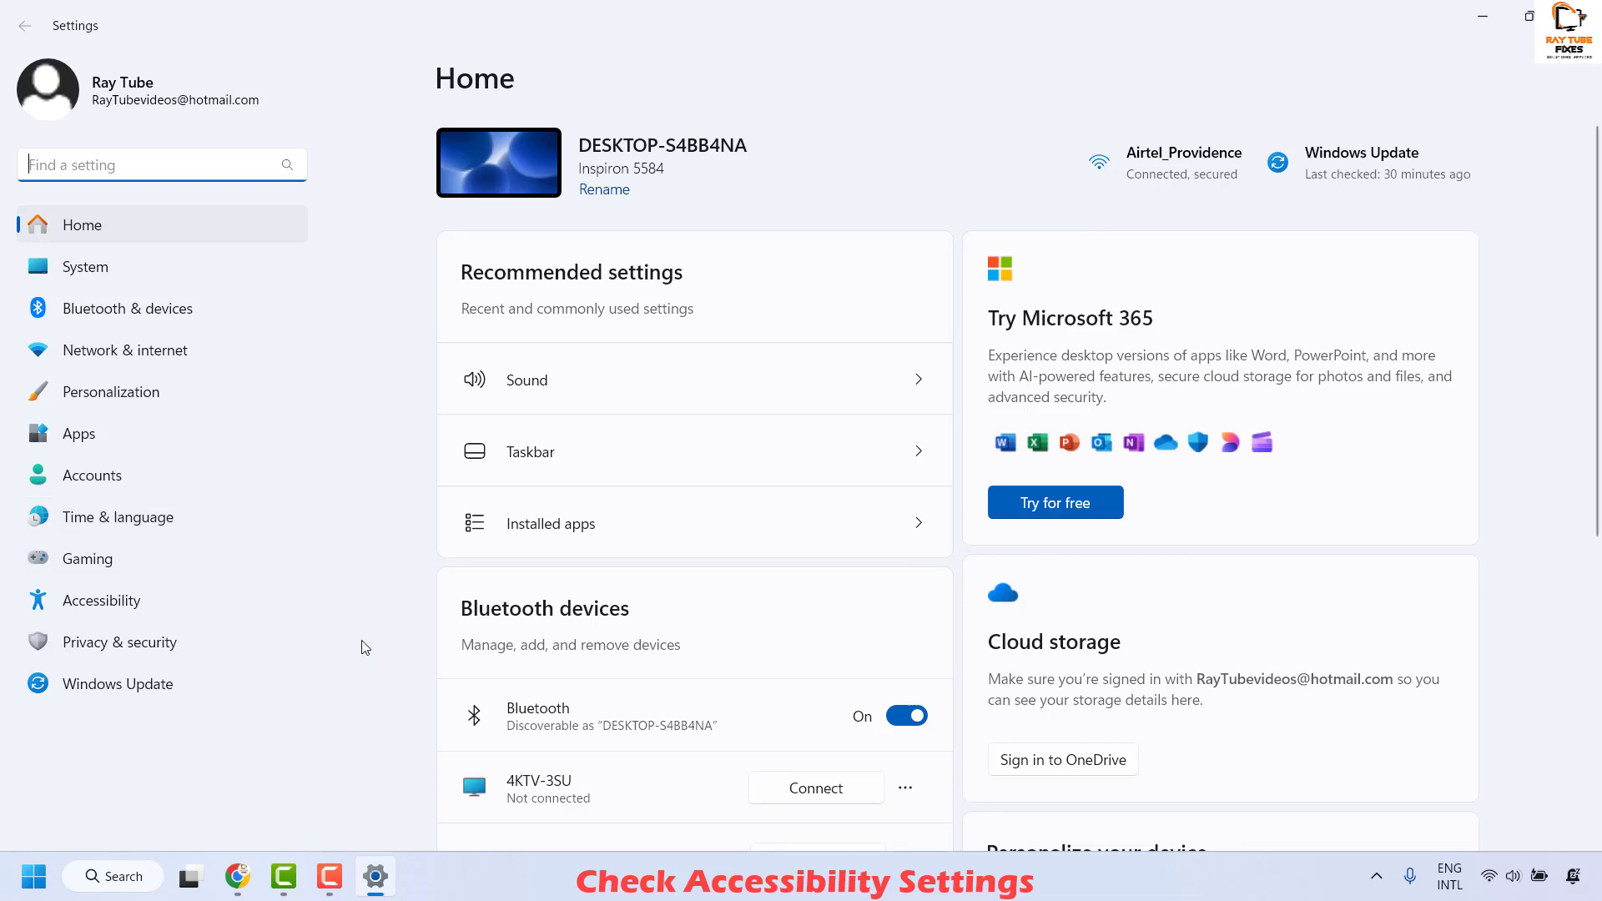
click(111, 603)
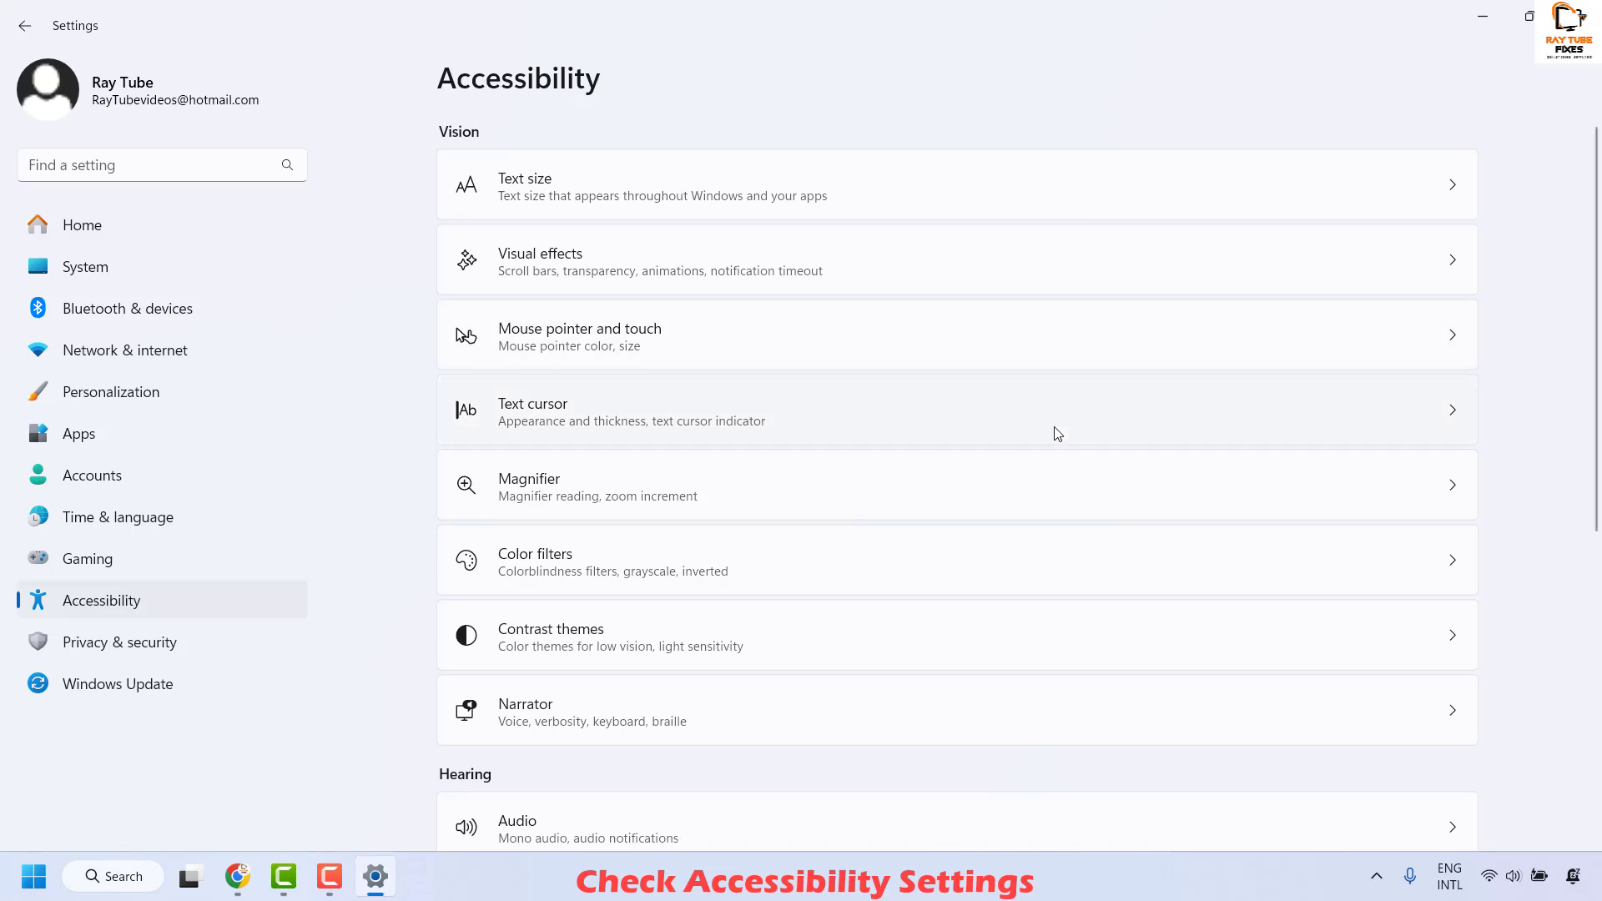
scroll(1076, 468, down, 3)
scroll(1081, 471, down, 4)
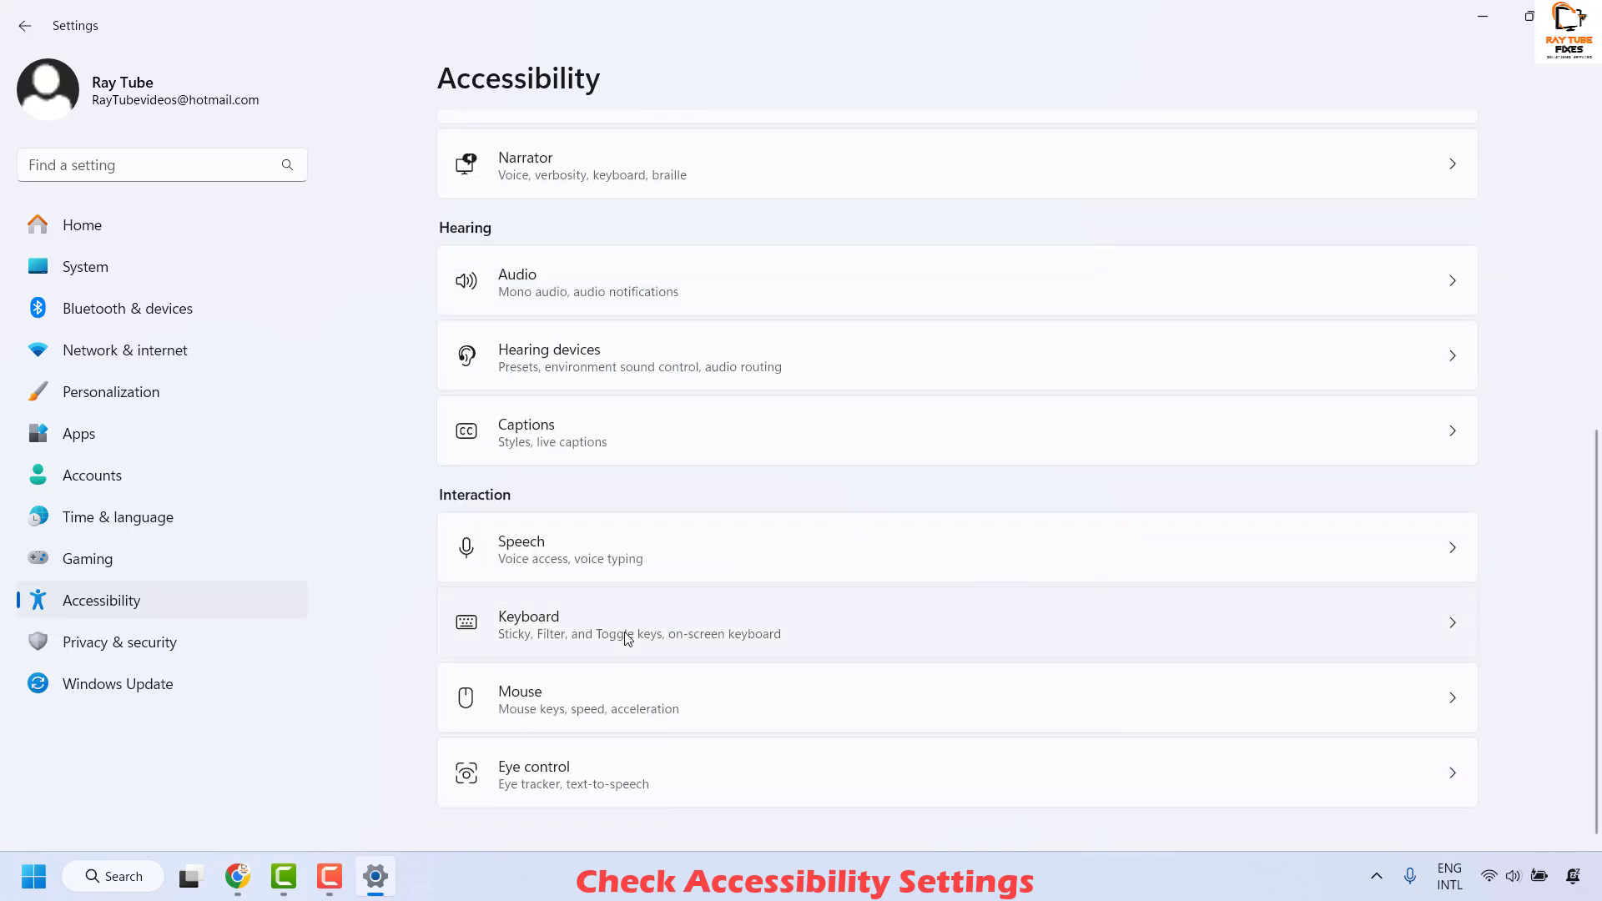
click(624, 637)
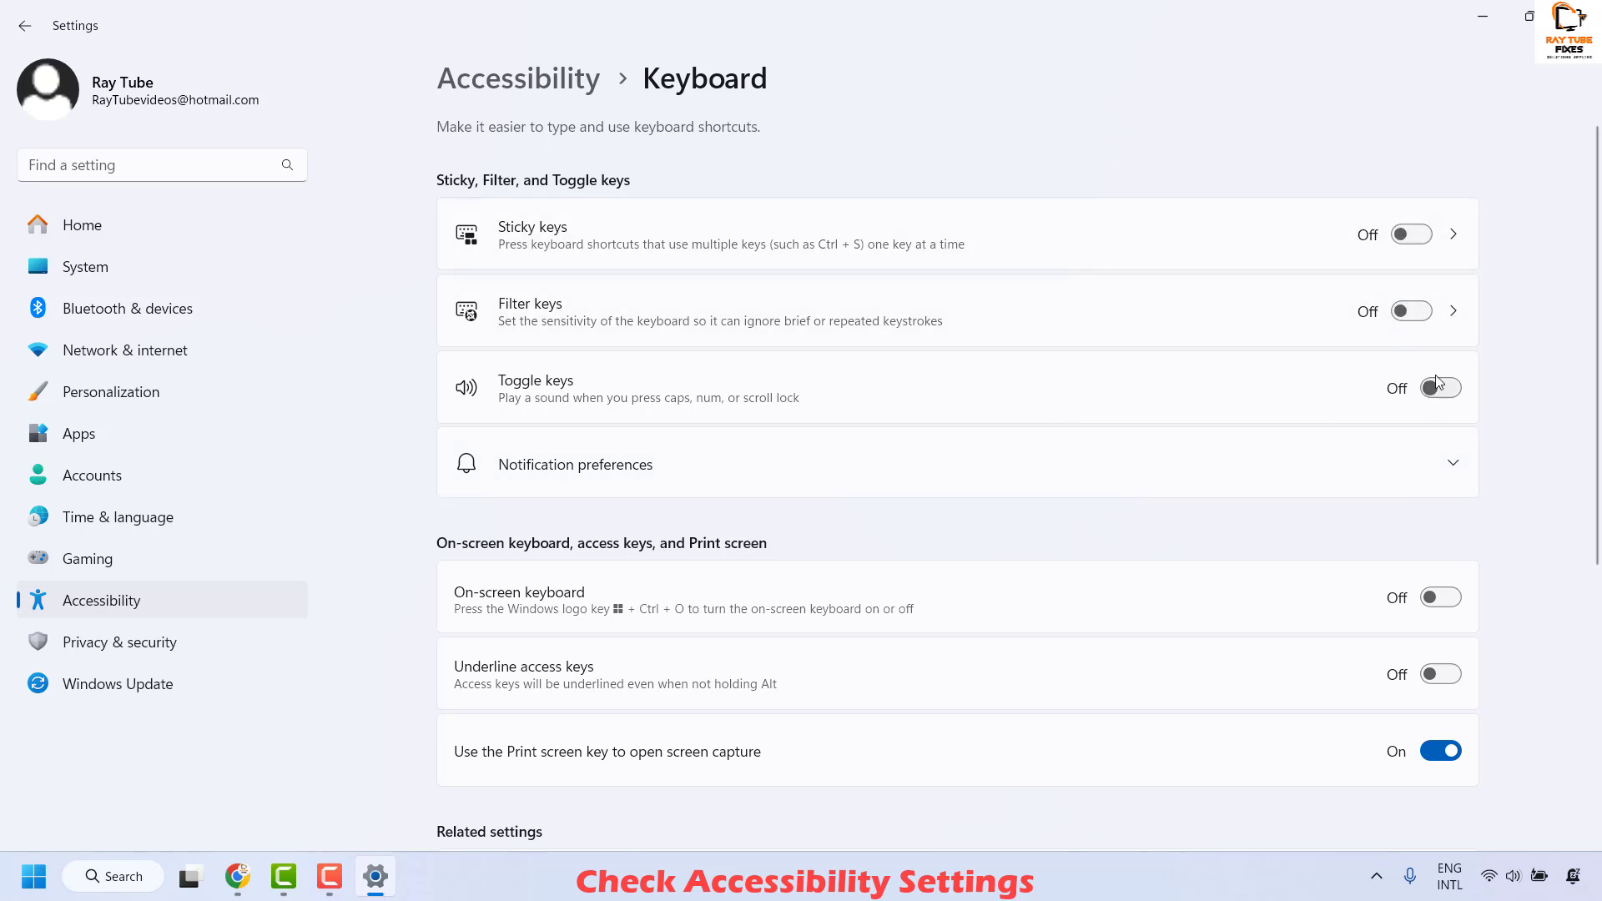
Turn Sticky keys on and back off, then close Settings.
click(1423, 234)
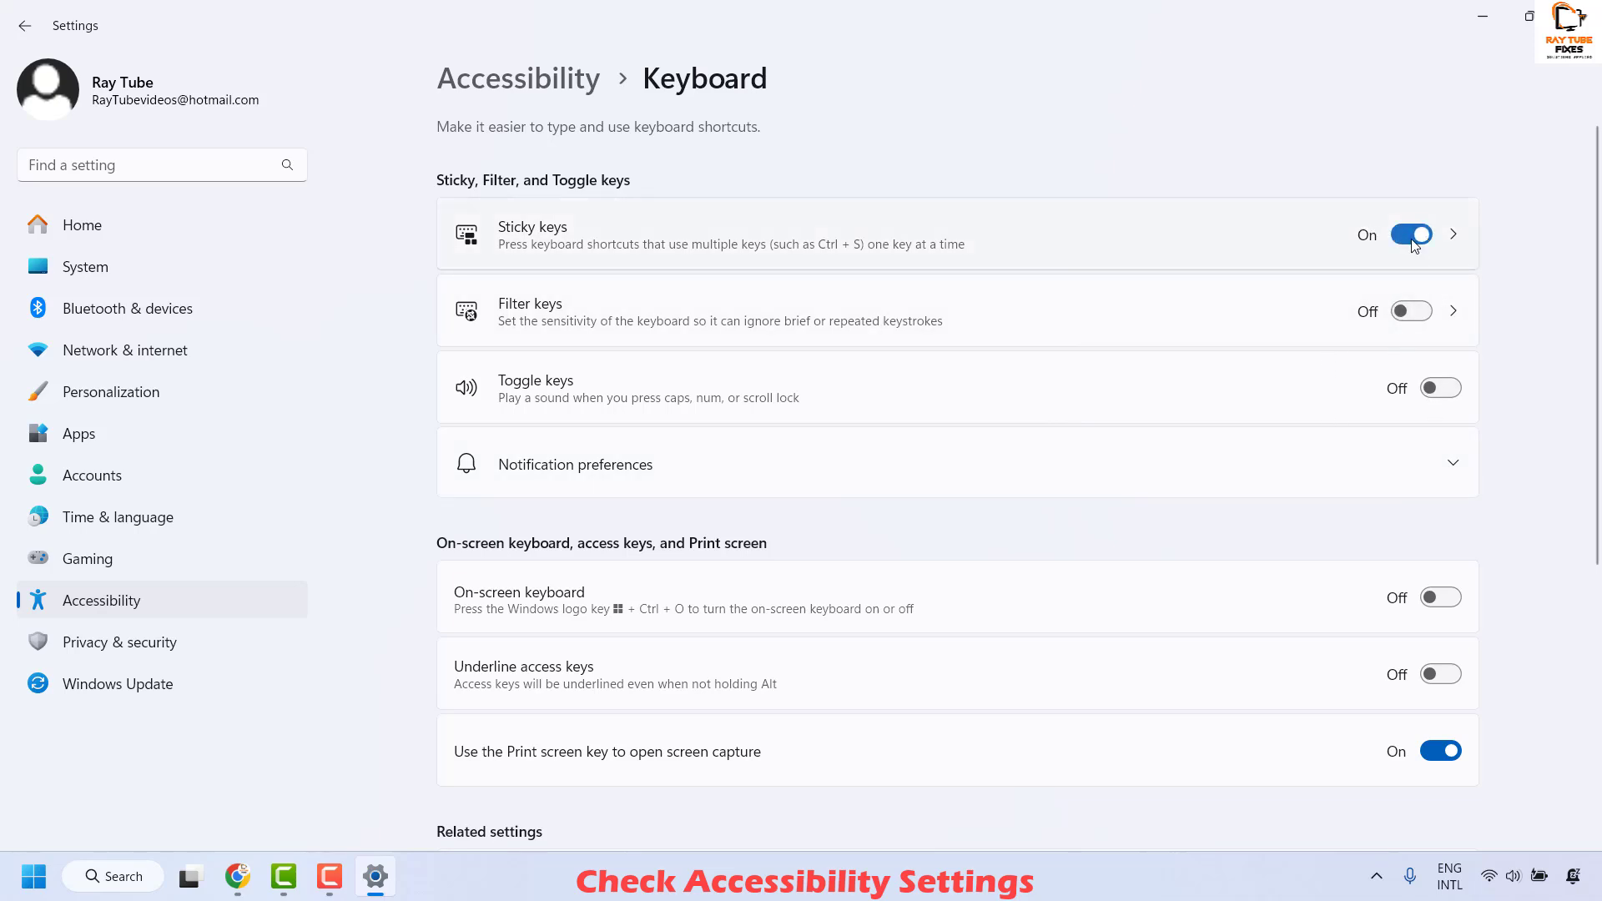
click(1395, 237)
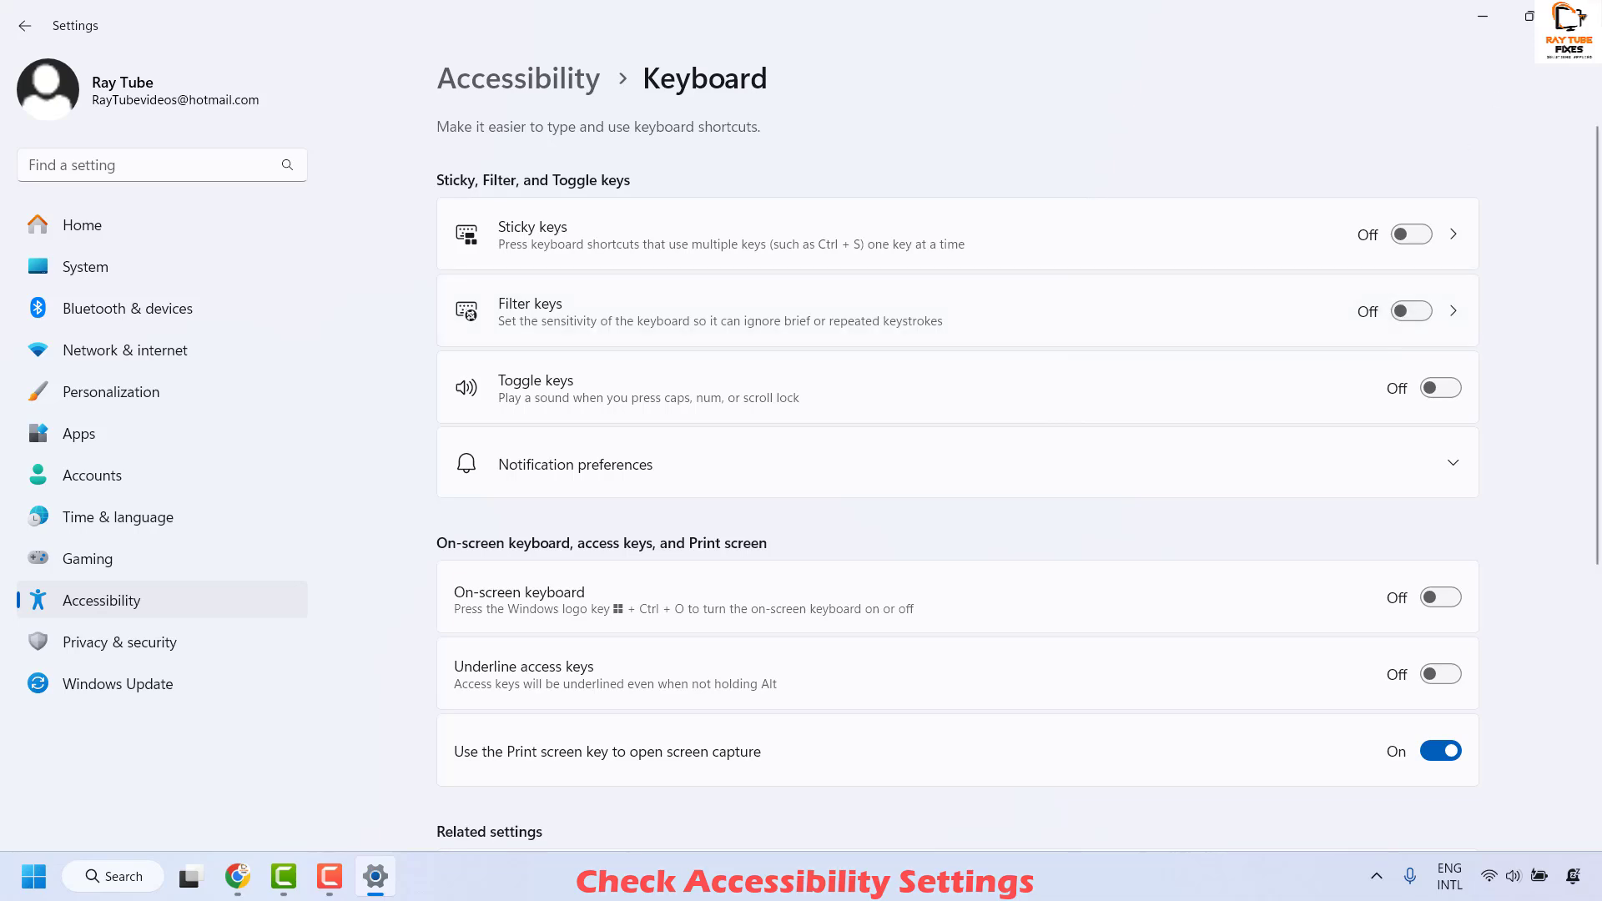
key(alt+F4)
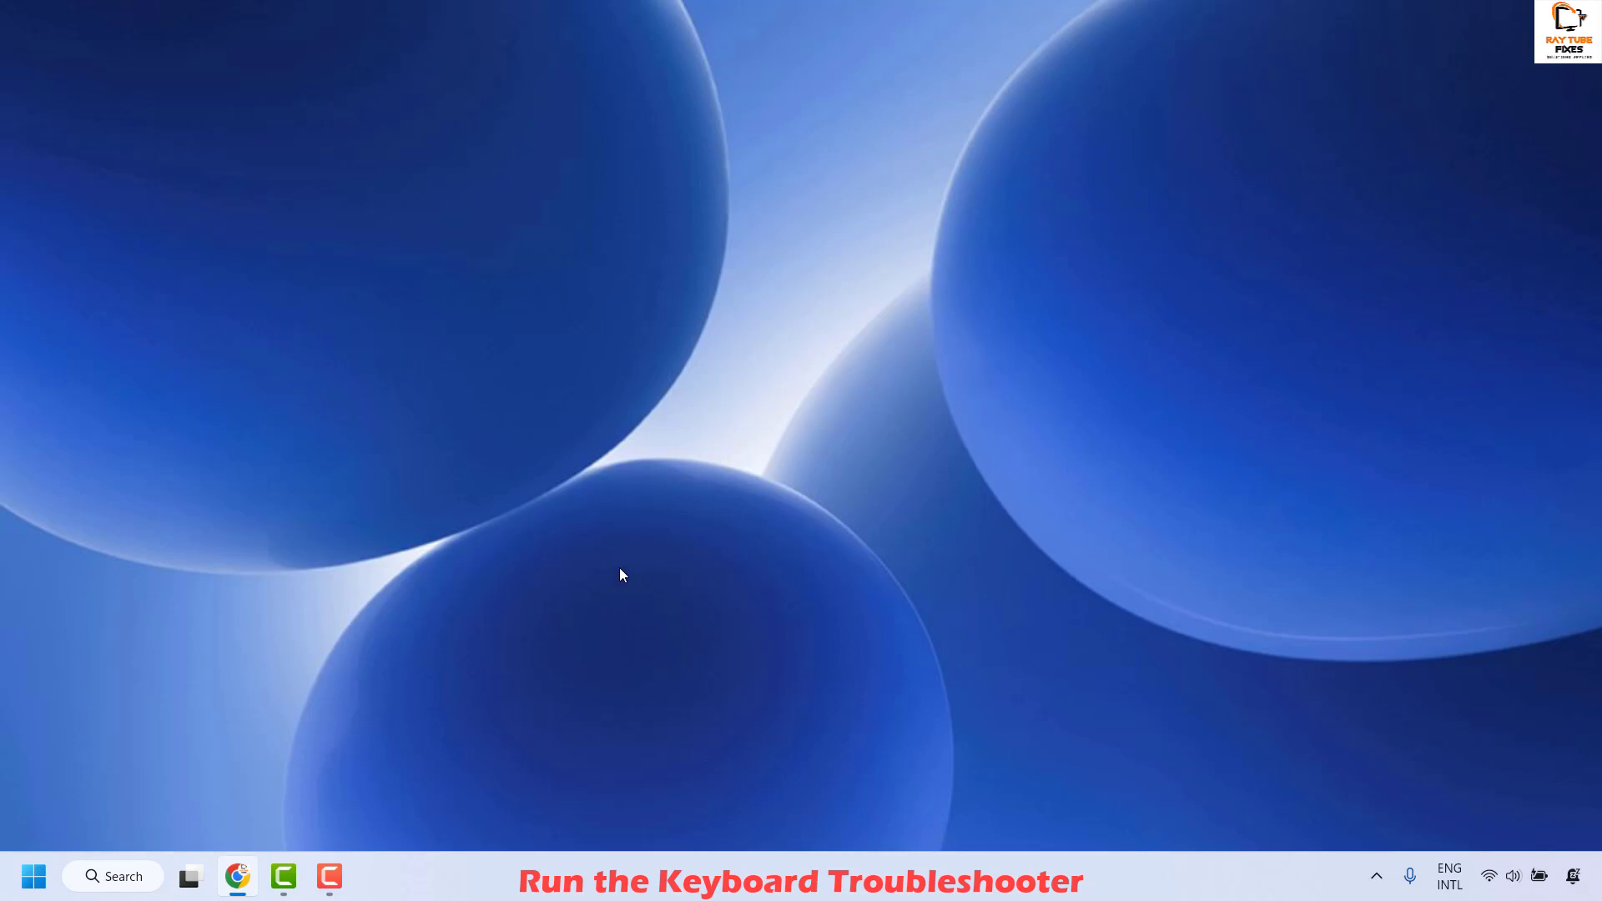
Open Device Manager maximized and expand the Keyboards category.
right_click(32, 890)
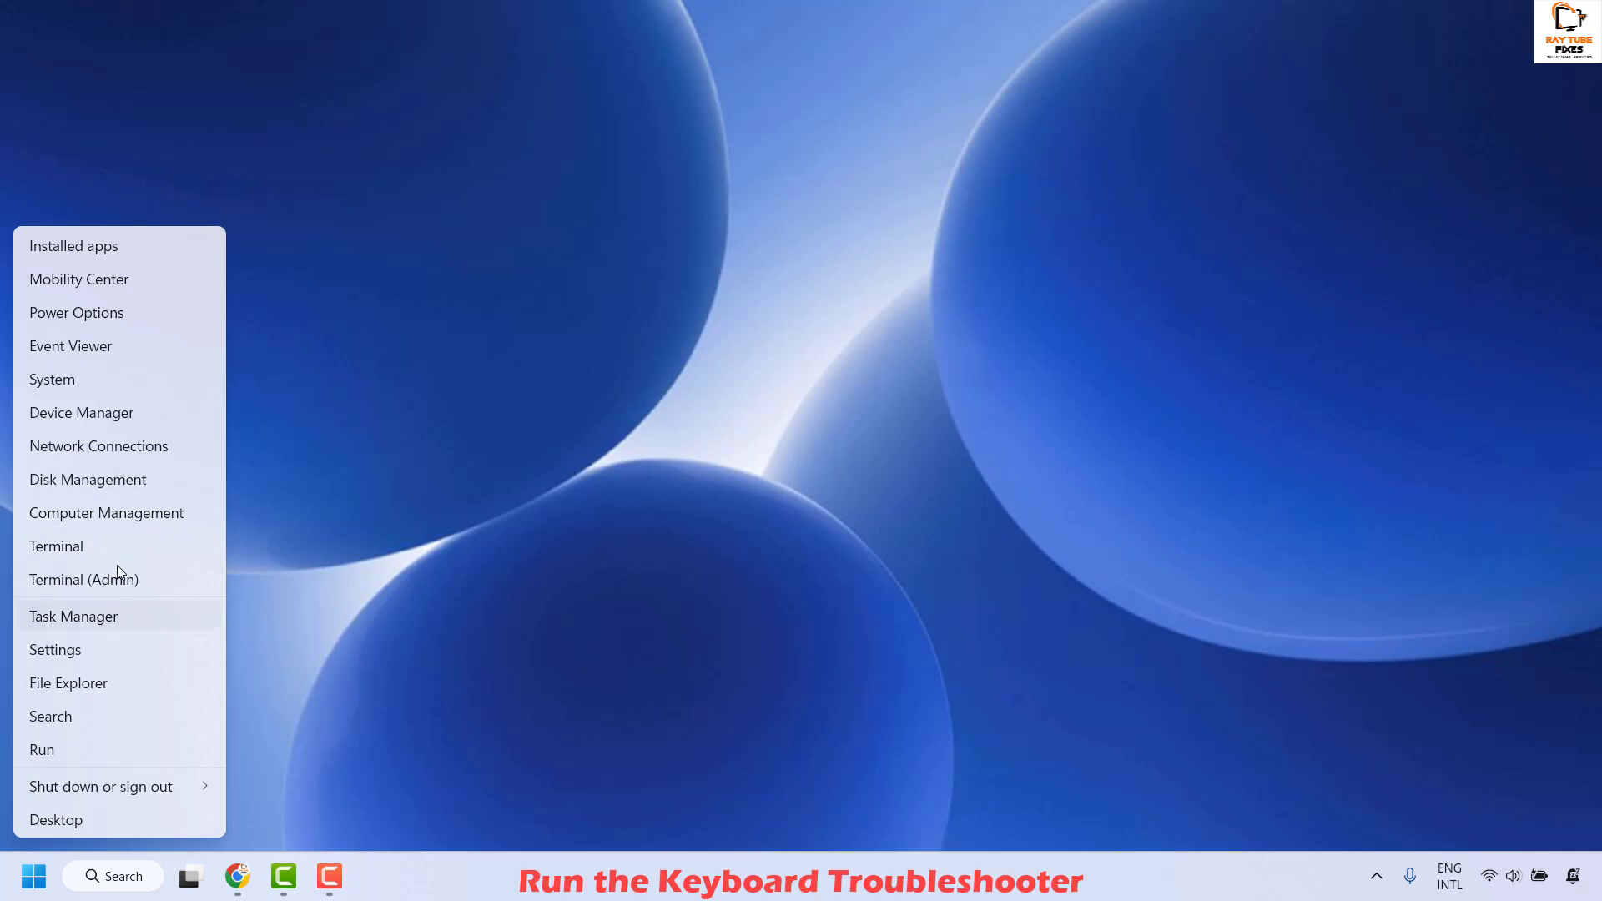
click(113, 416)
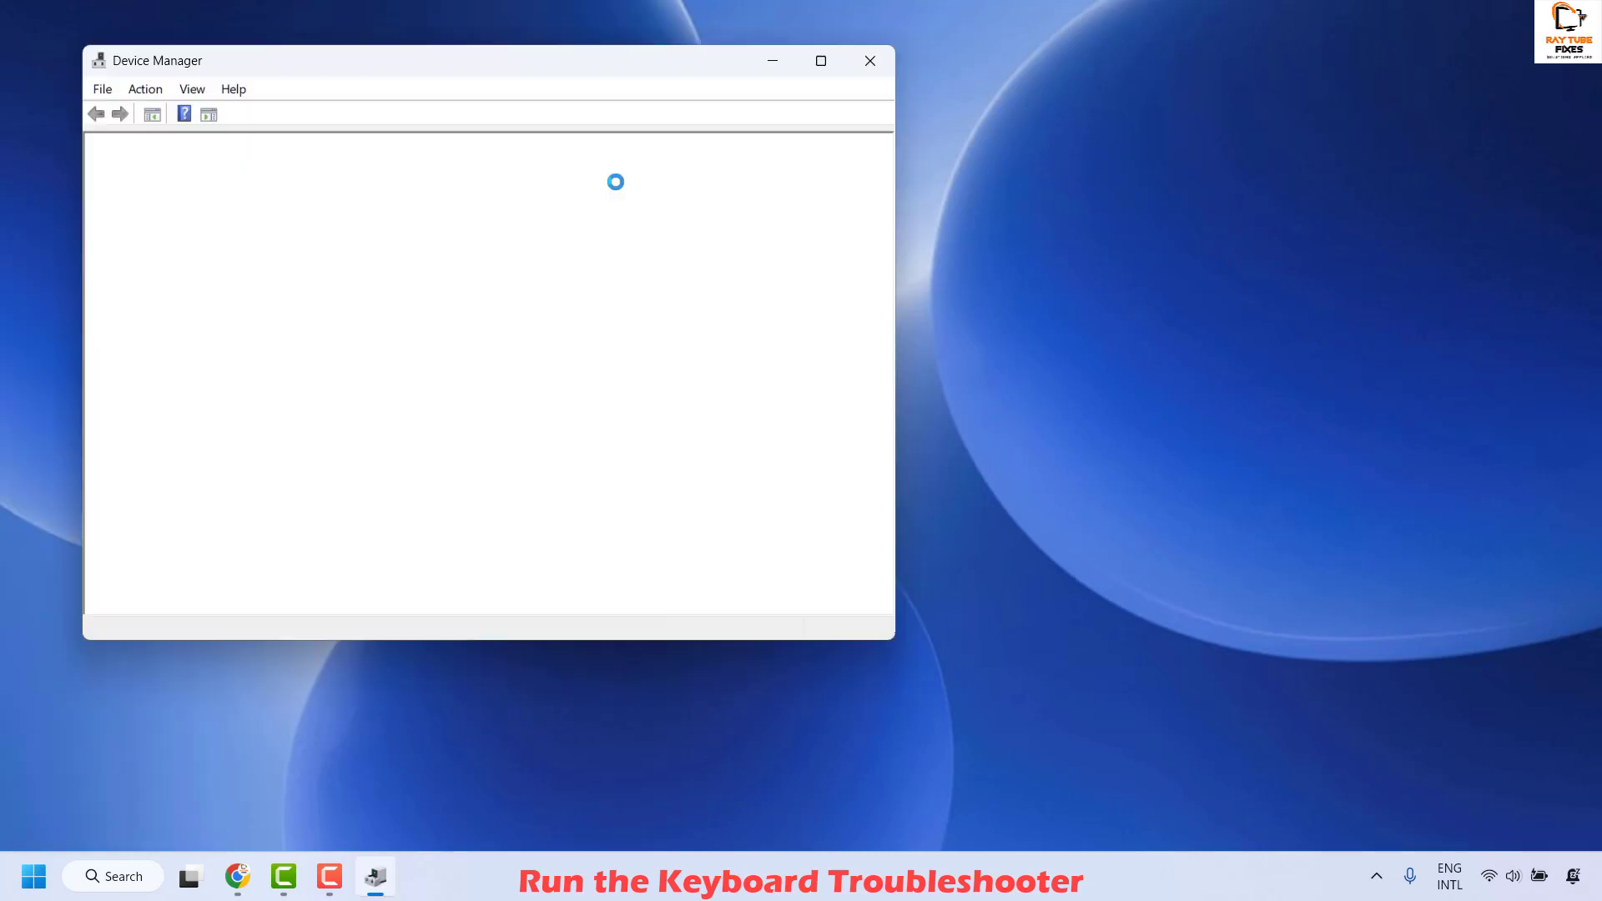
click(821, 61)
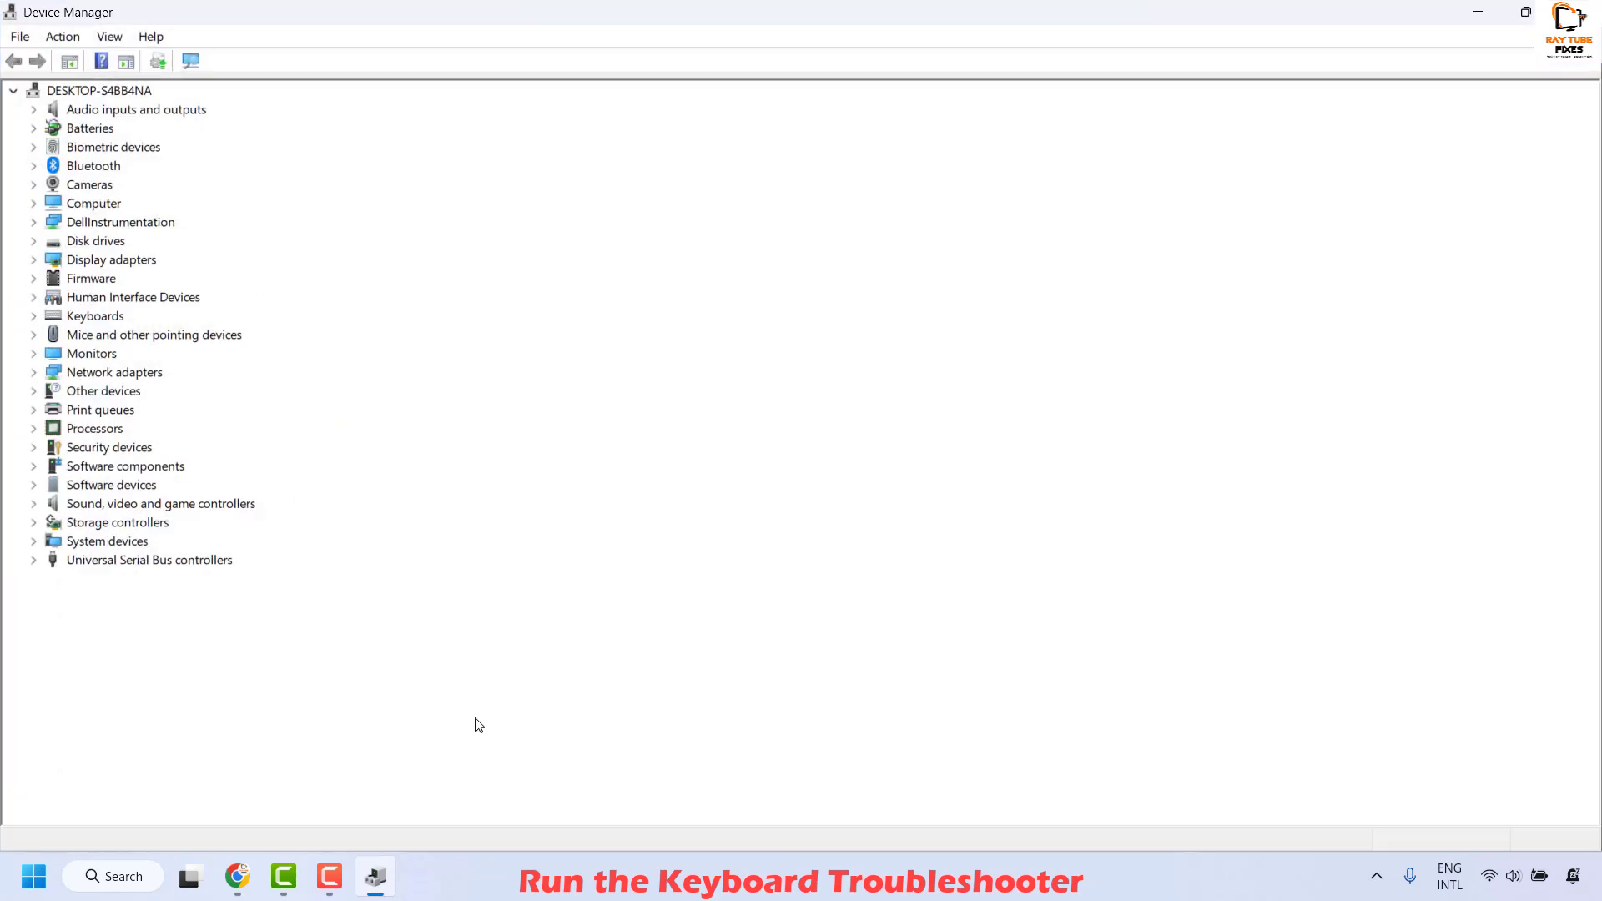
click(34, 317)
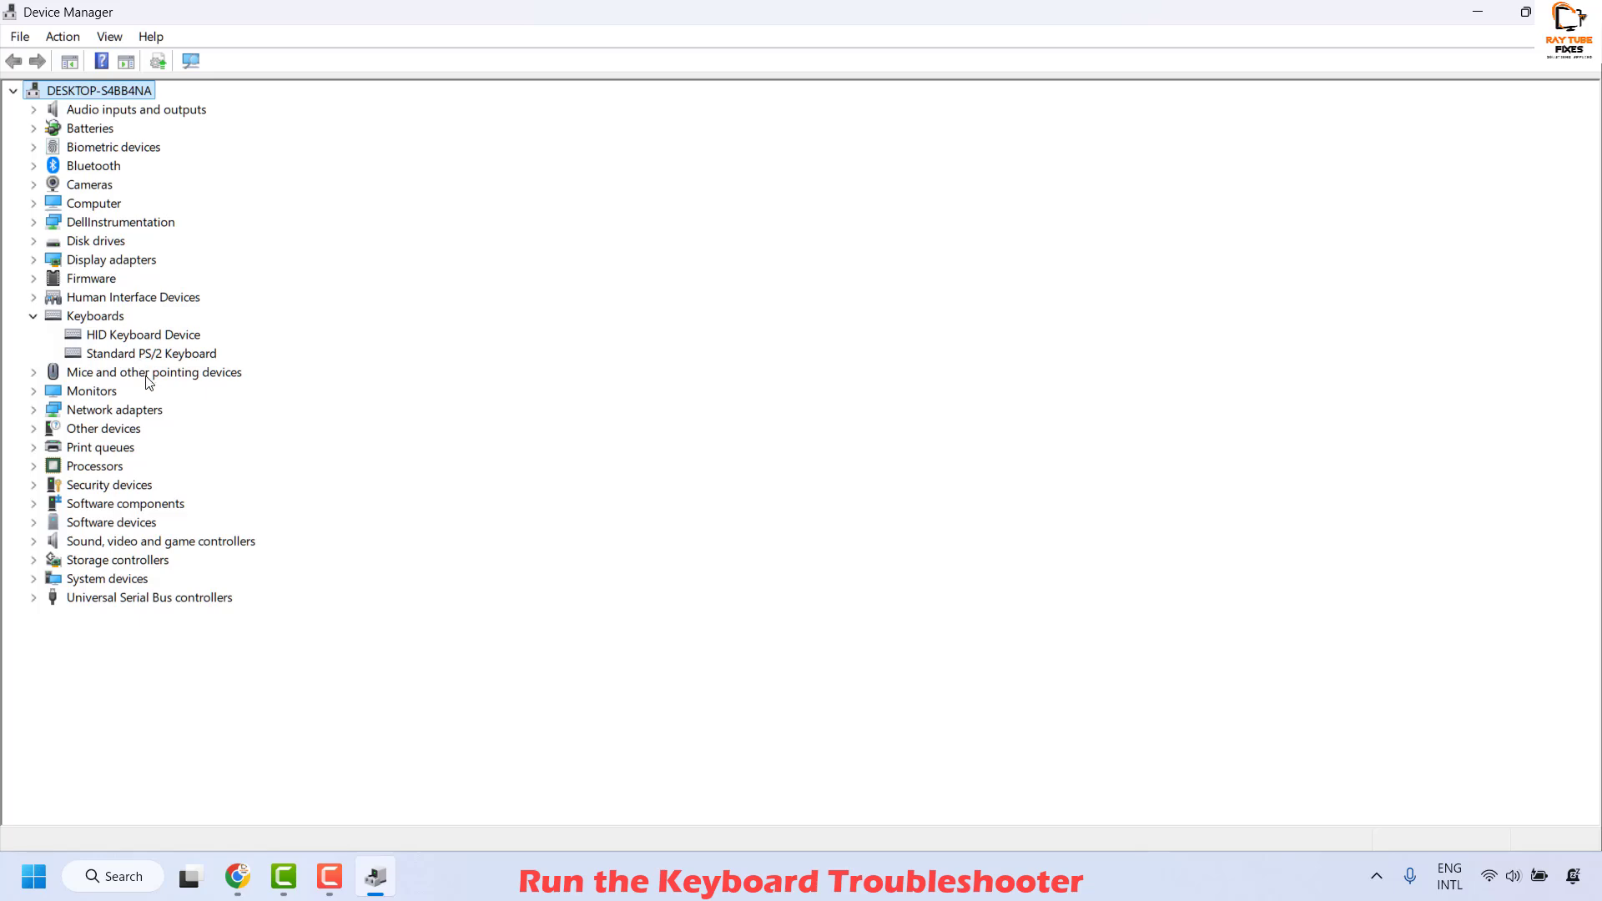
Search automatically for an updated HID Keyboard Device driver and dismiss the wizard.
right_click(126, 334)
click(227, 346)
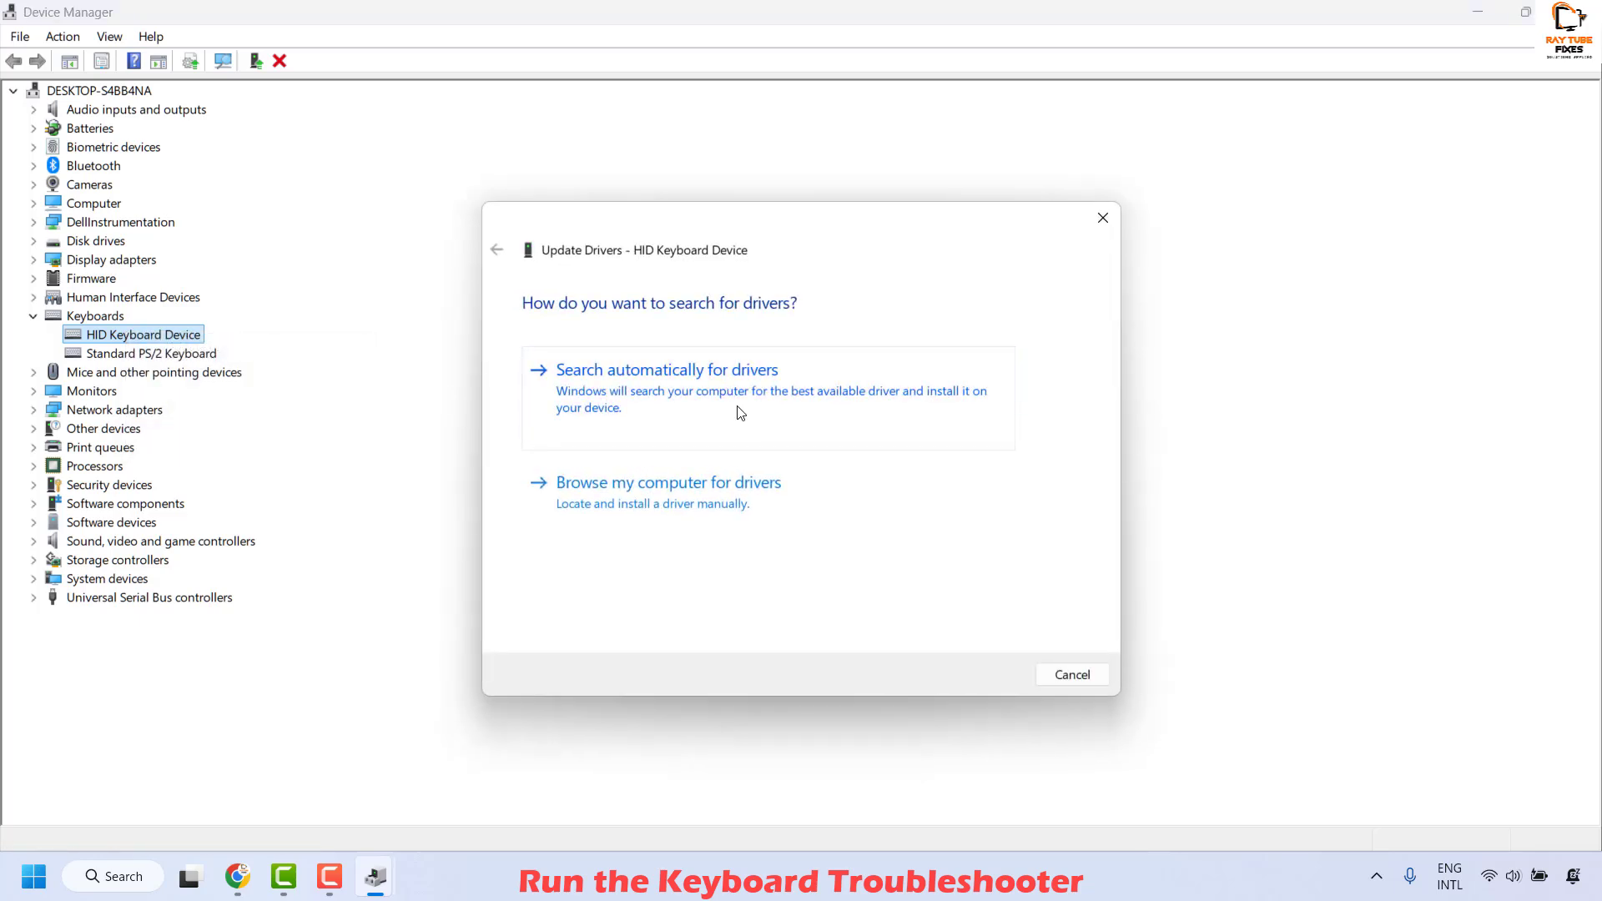
click(737, 406)
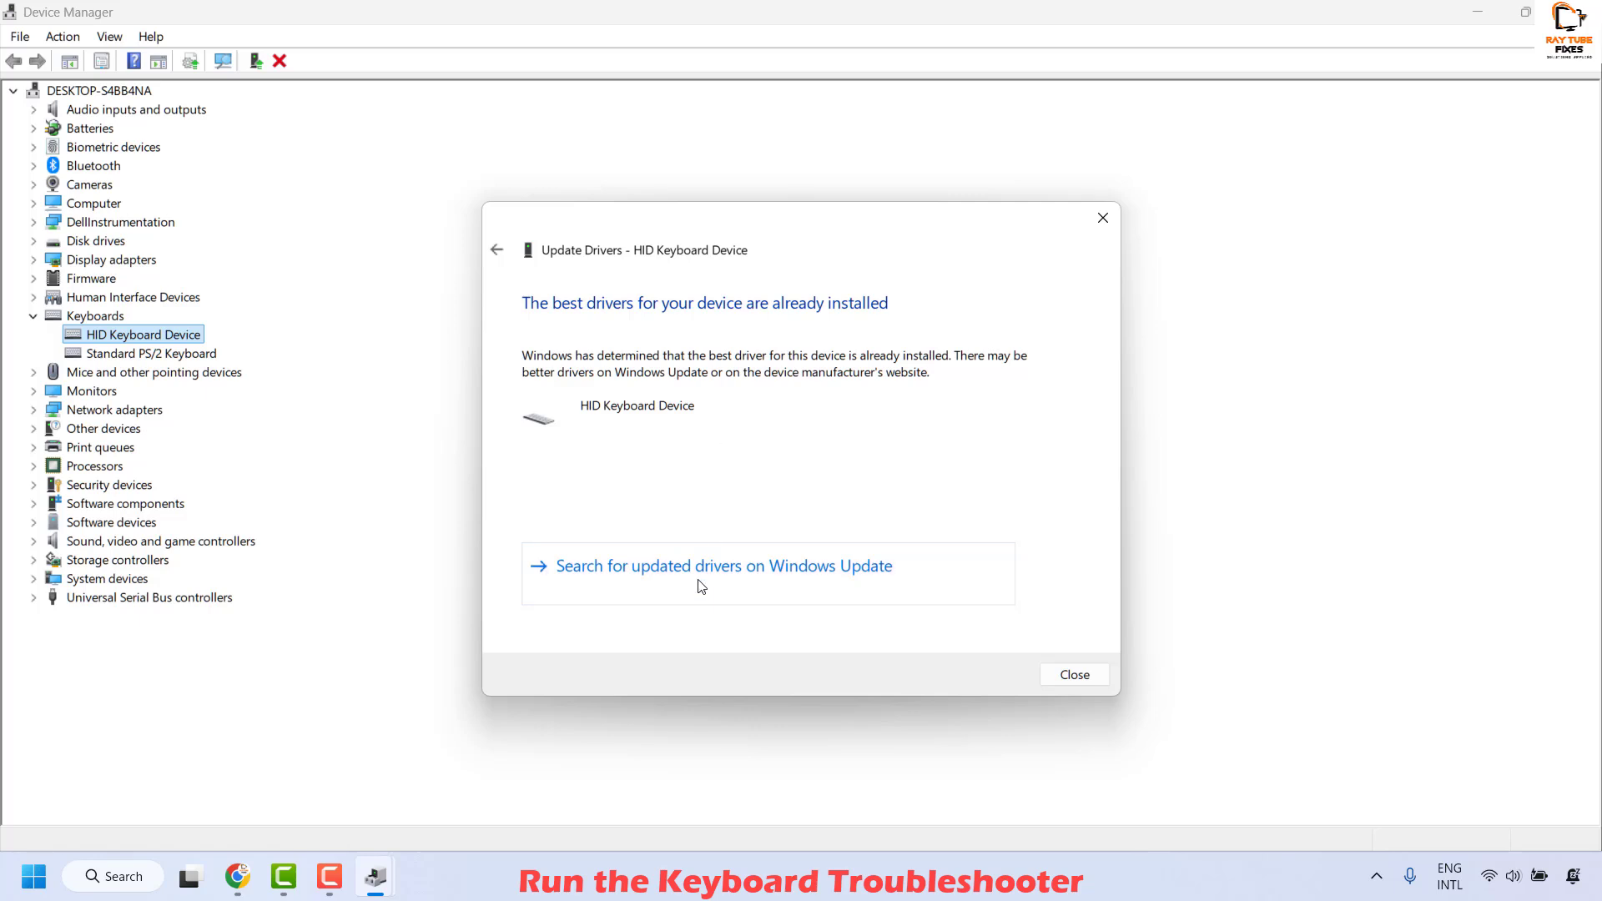
click(1073, 677)
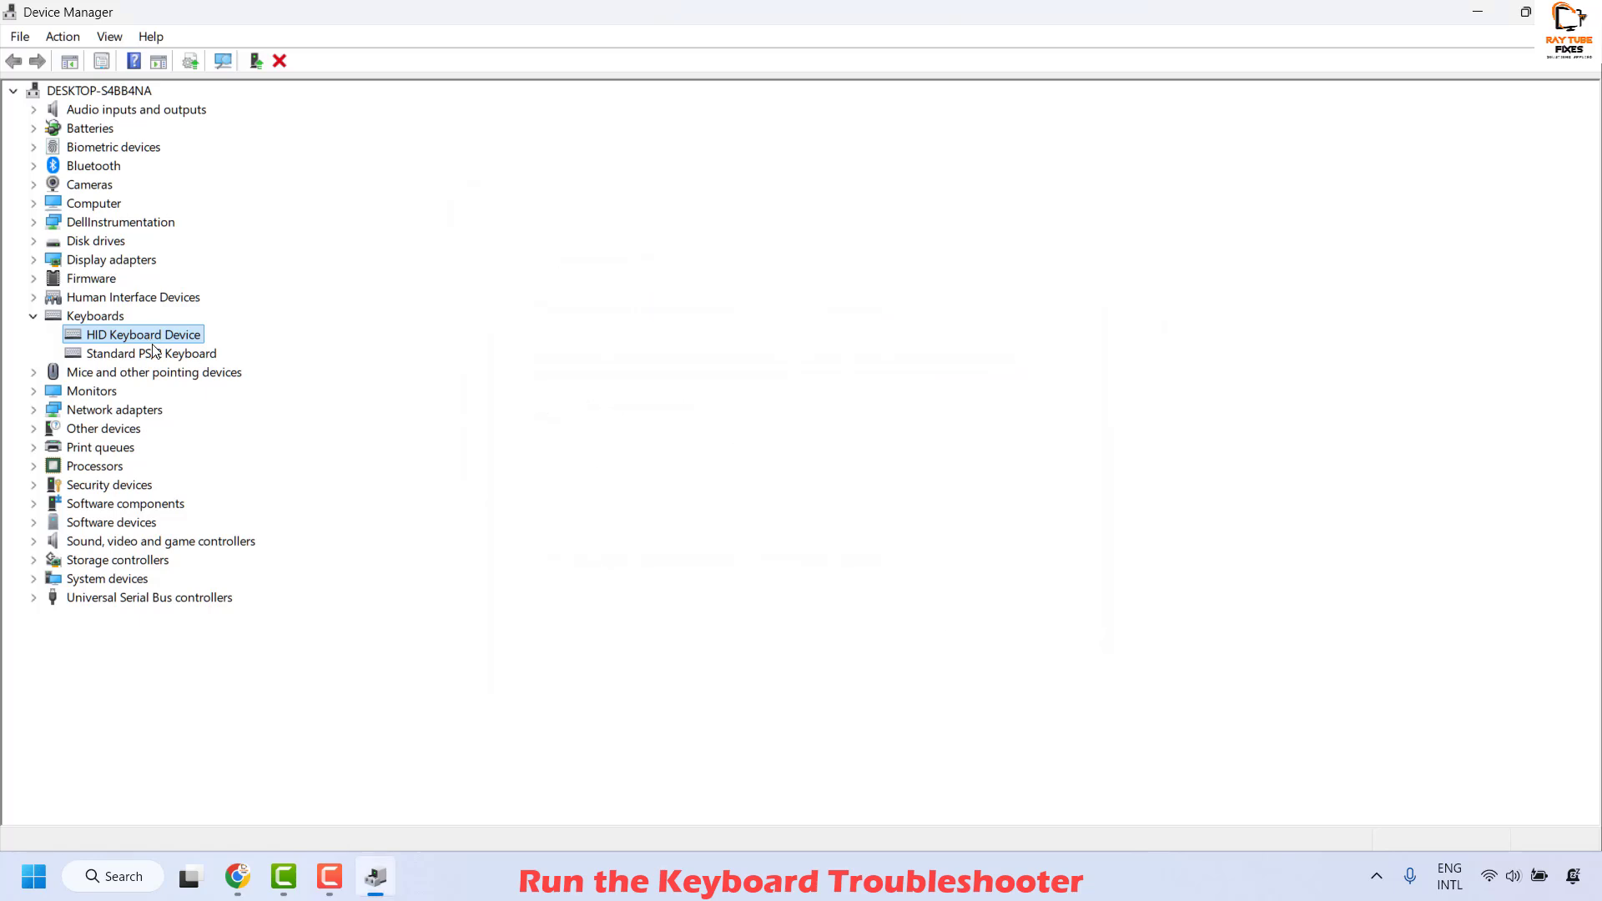
Search automatically for an updated Standard PS/2 Keyboard driver and dismiss the wizard.
right_click(167, 356)
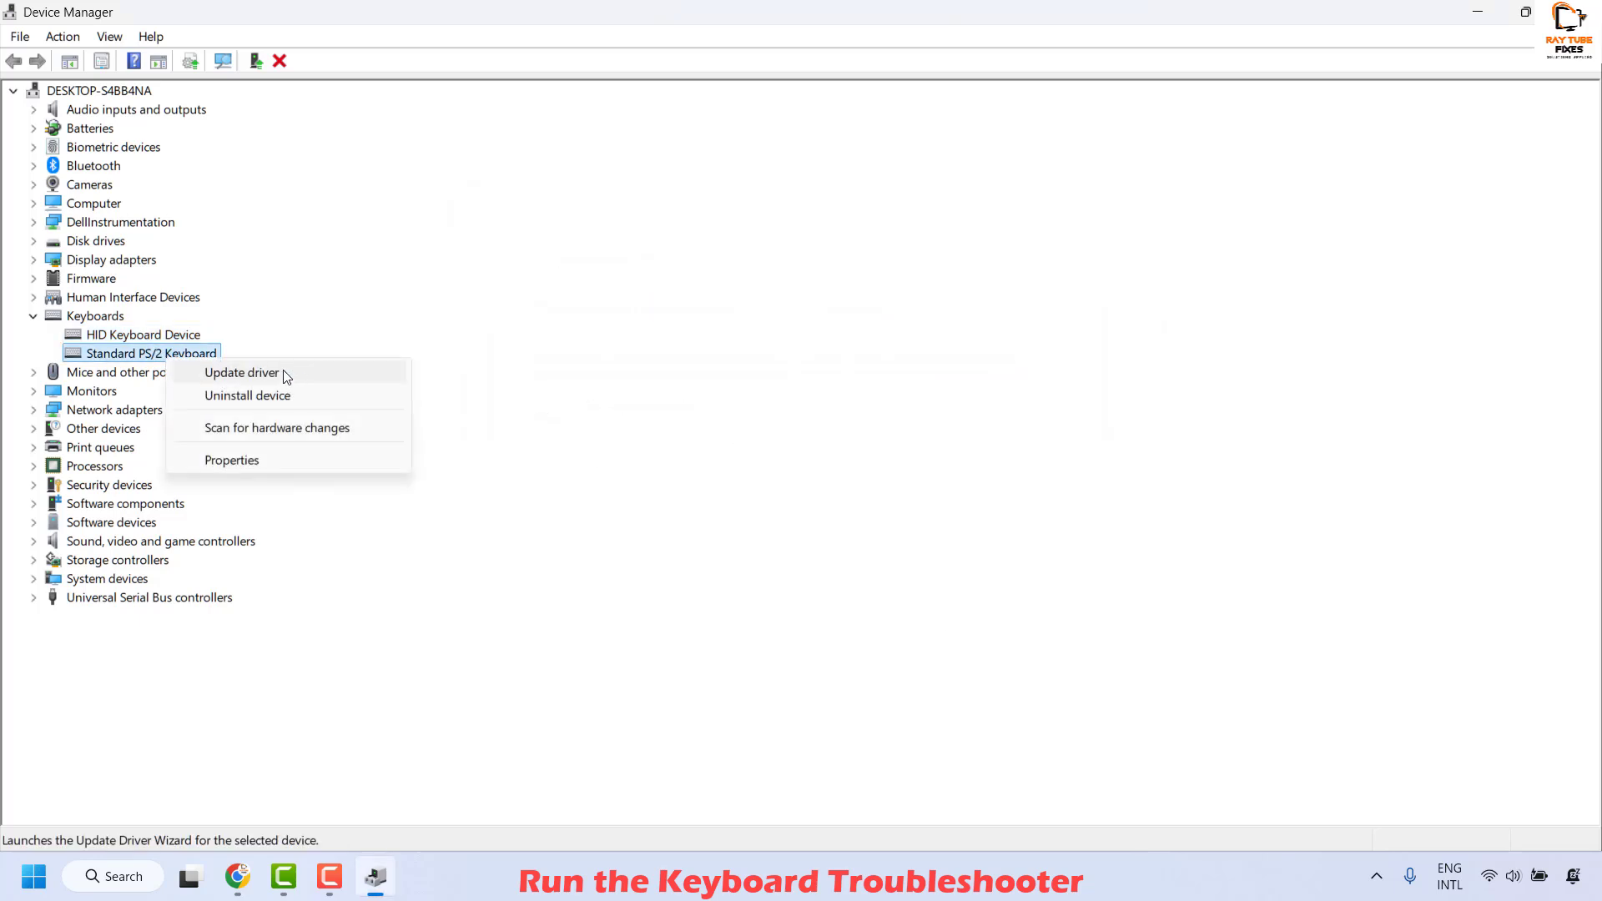
click(284, 375)
click(600, 401)
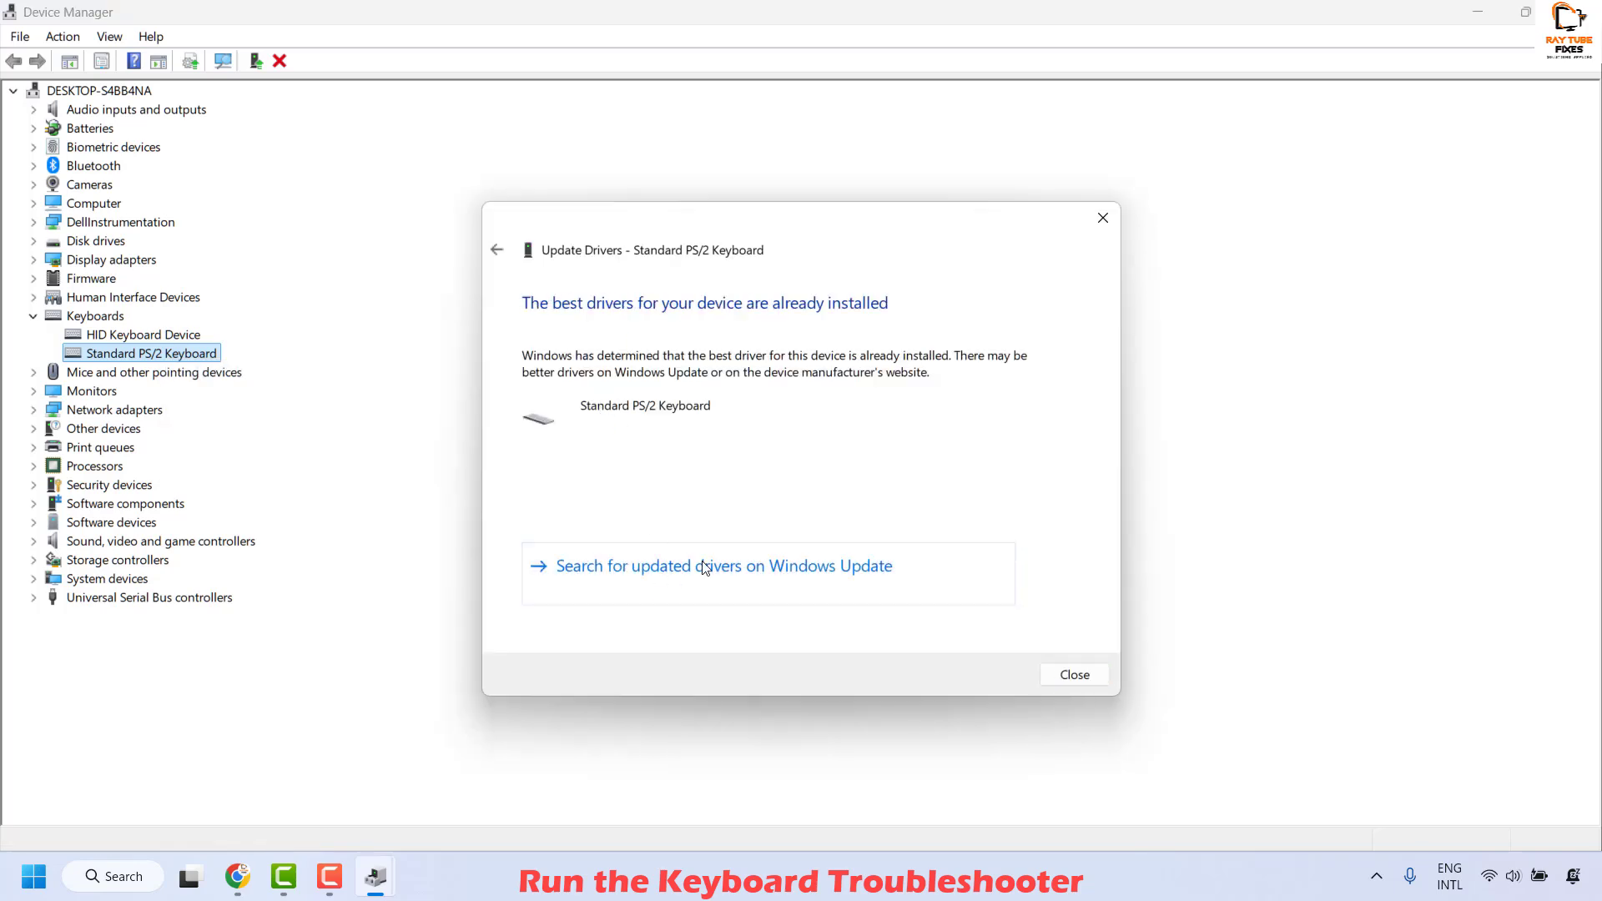
click(1079, 673)
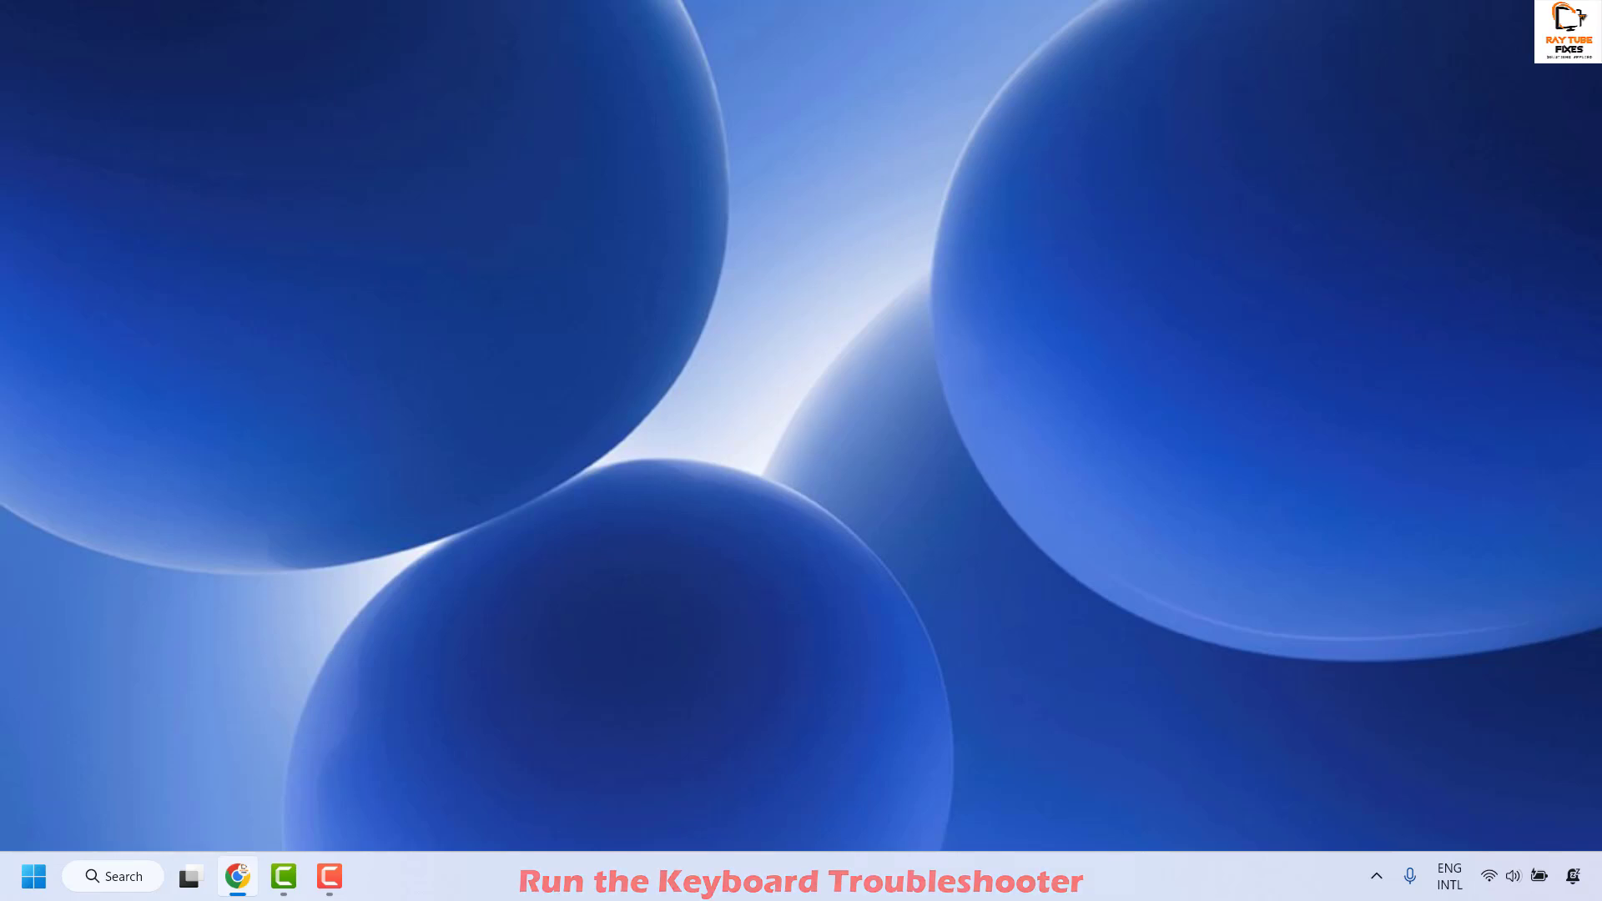
Launch the Hardware and Devices troubleshooter with 'msdt.exe -id DeviceDiagnostic' from Run.
right_click(33, 883)
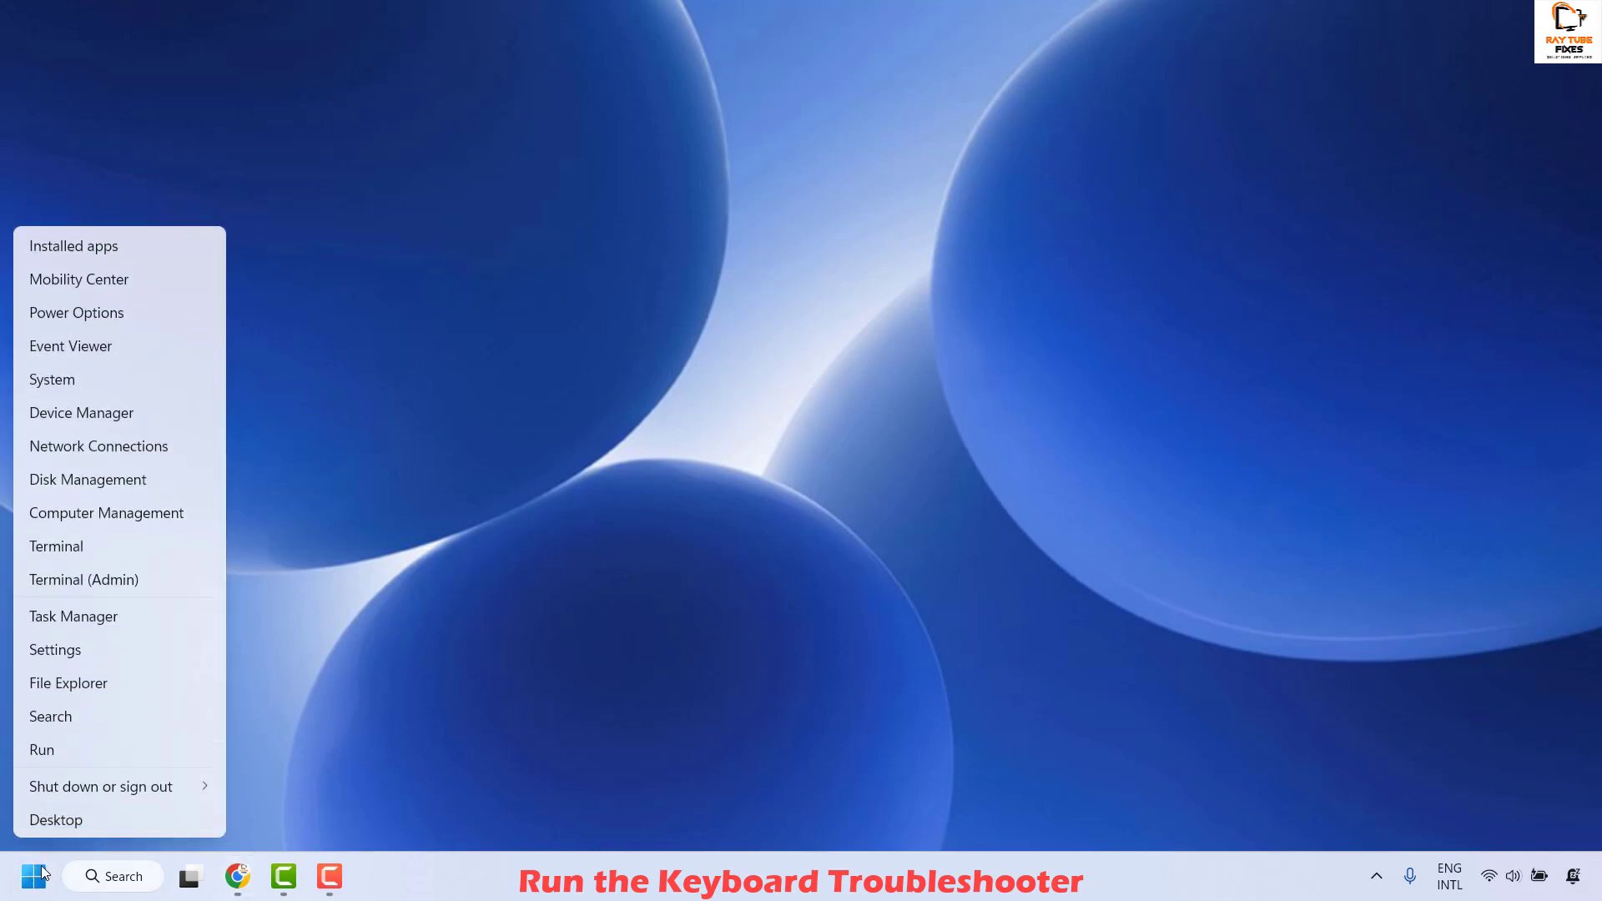
click(105, 754)
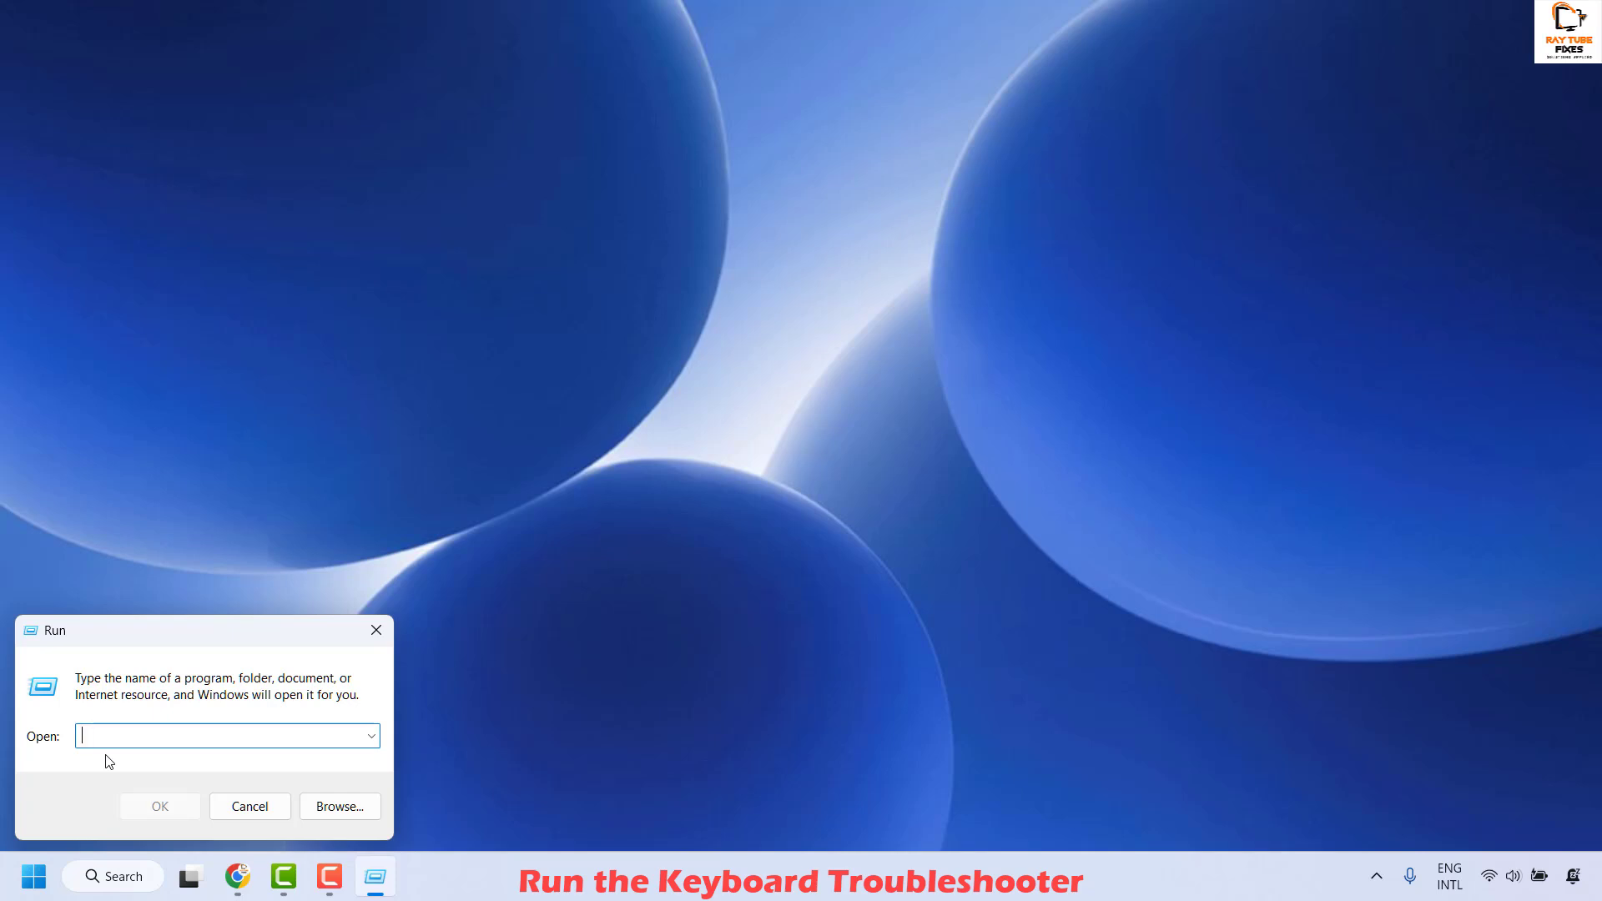
text(msdt.exe -id DeviceDiagnostic)
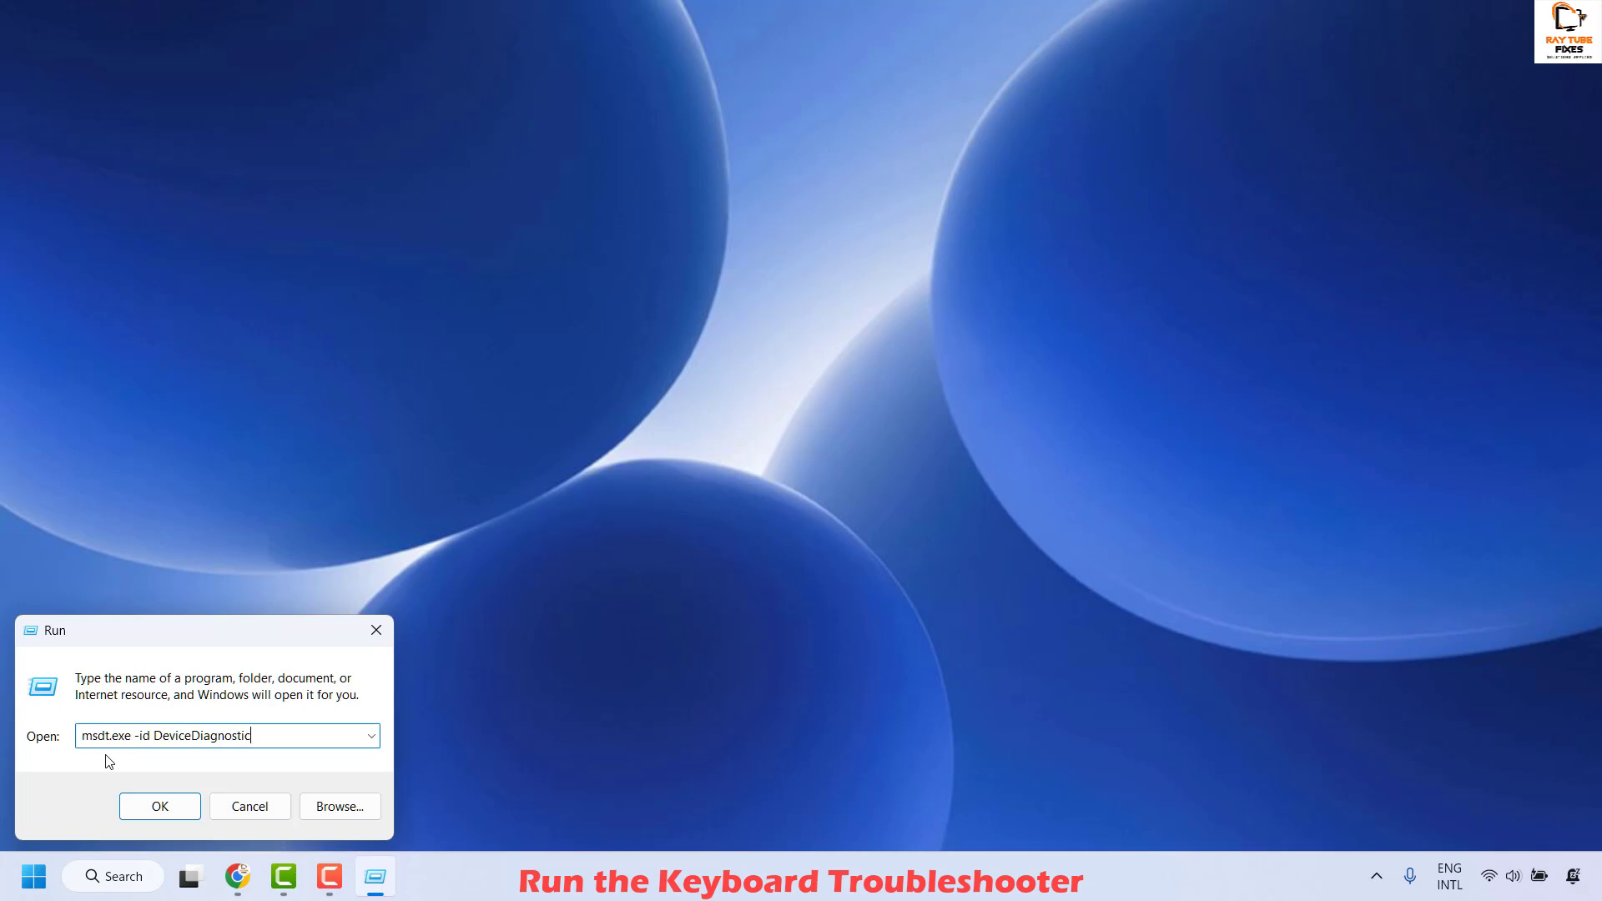
click(163, 806)
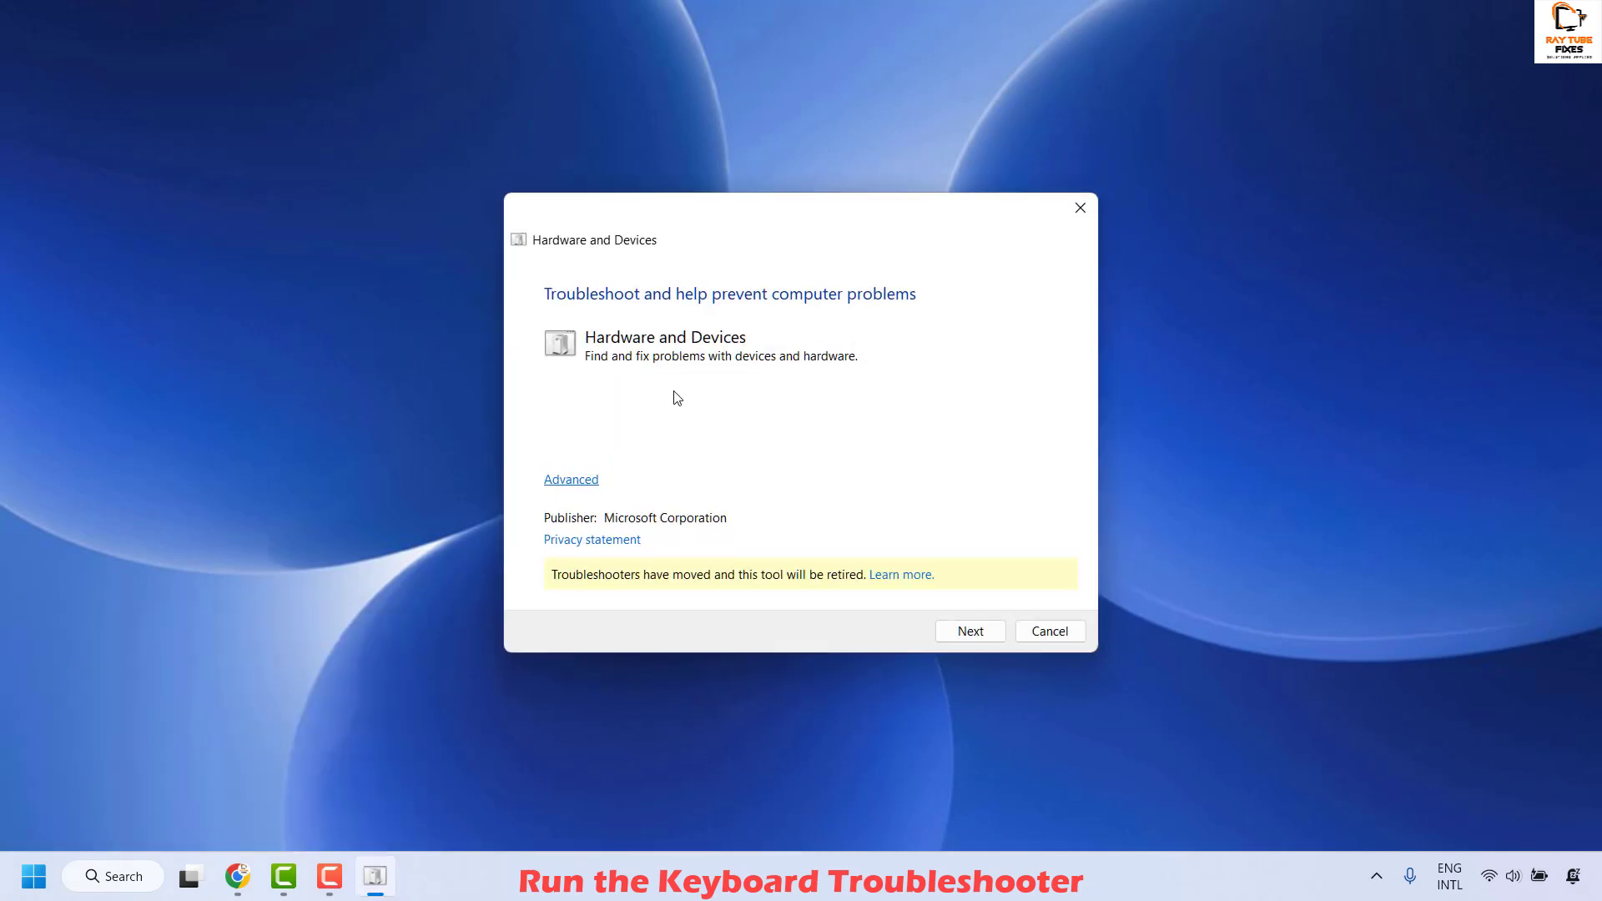
Scan for hardware problems with Apply repairs automatically enabled, then close the troubleshooter.
click(570, 479)
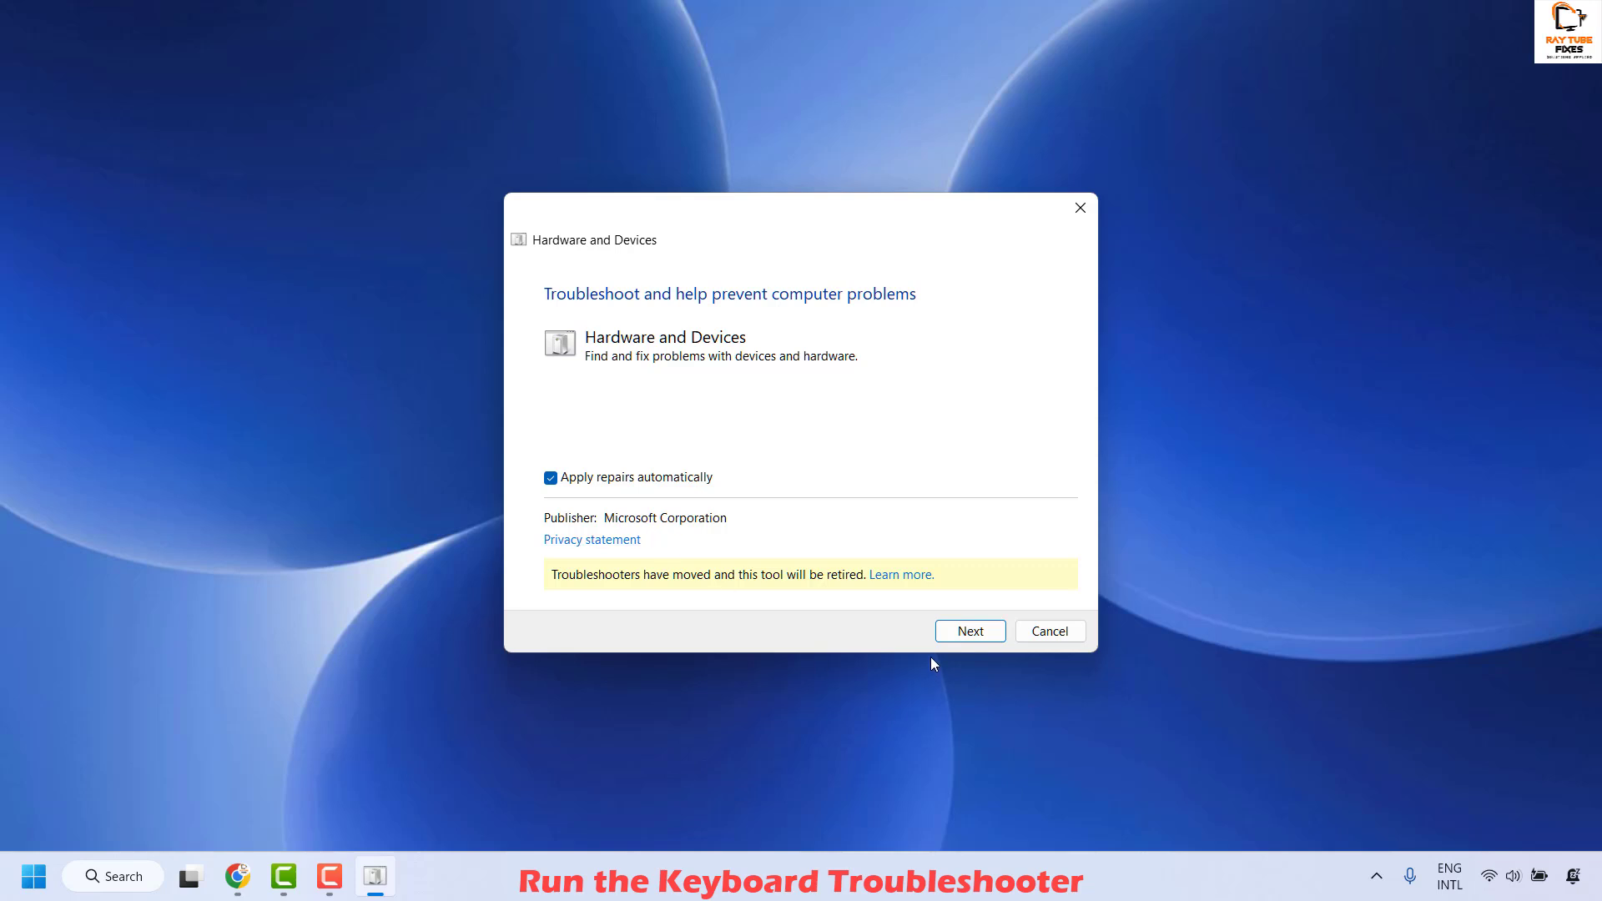
click(970, 634)
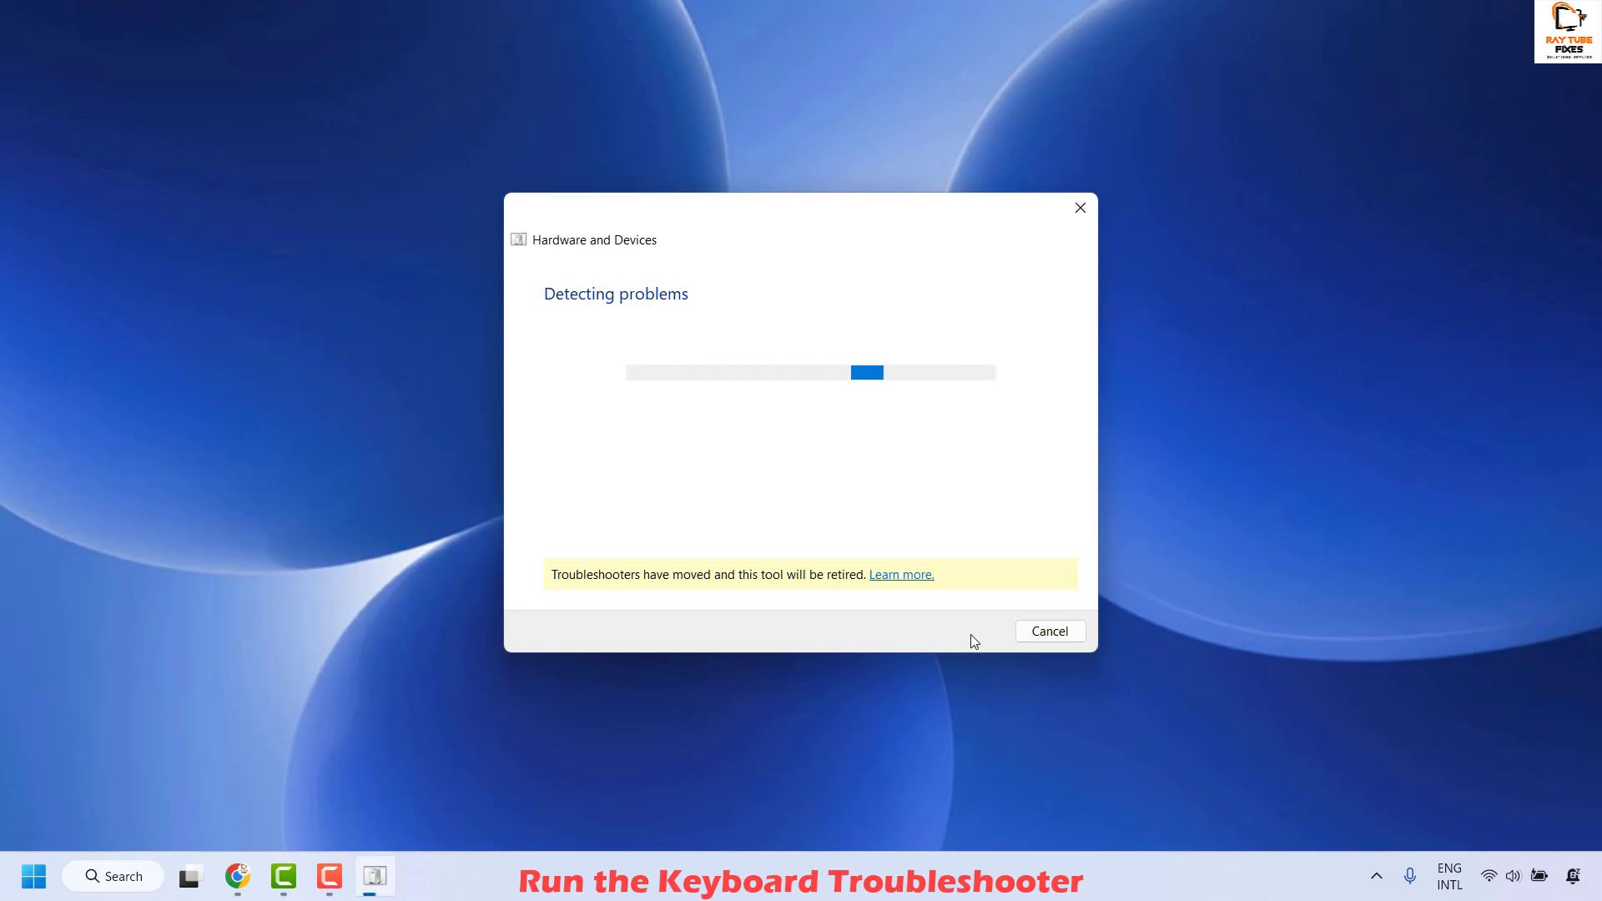
click(1079, 208)
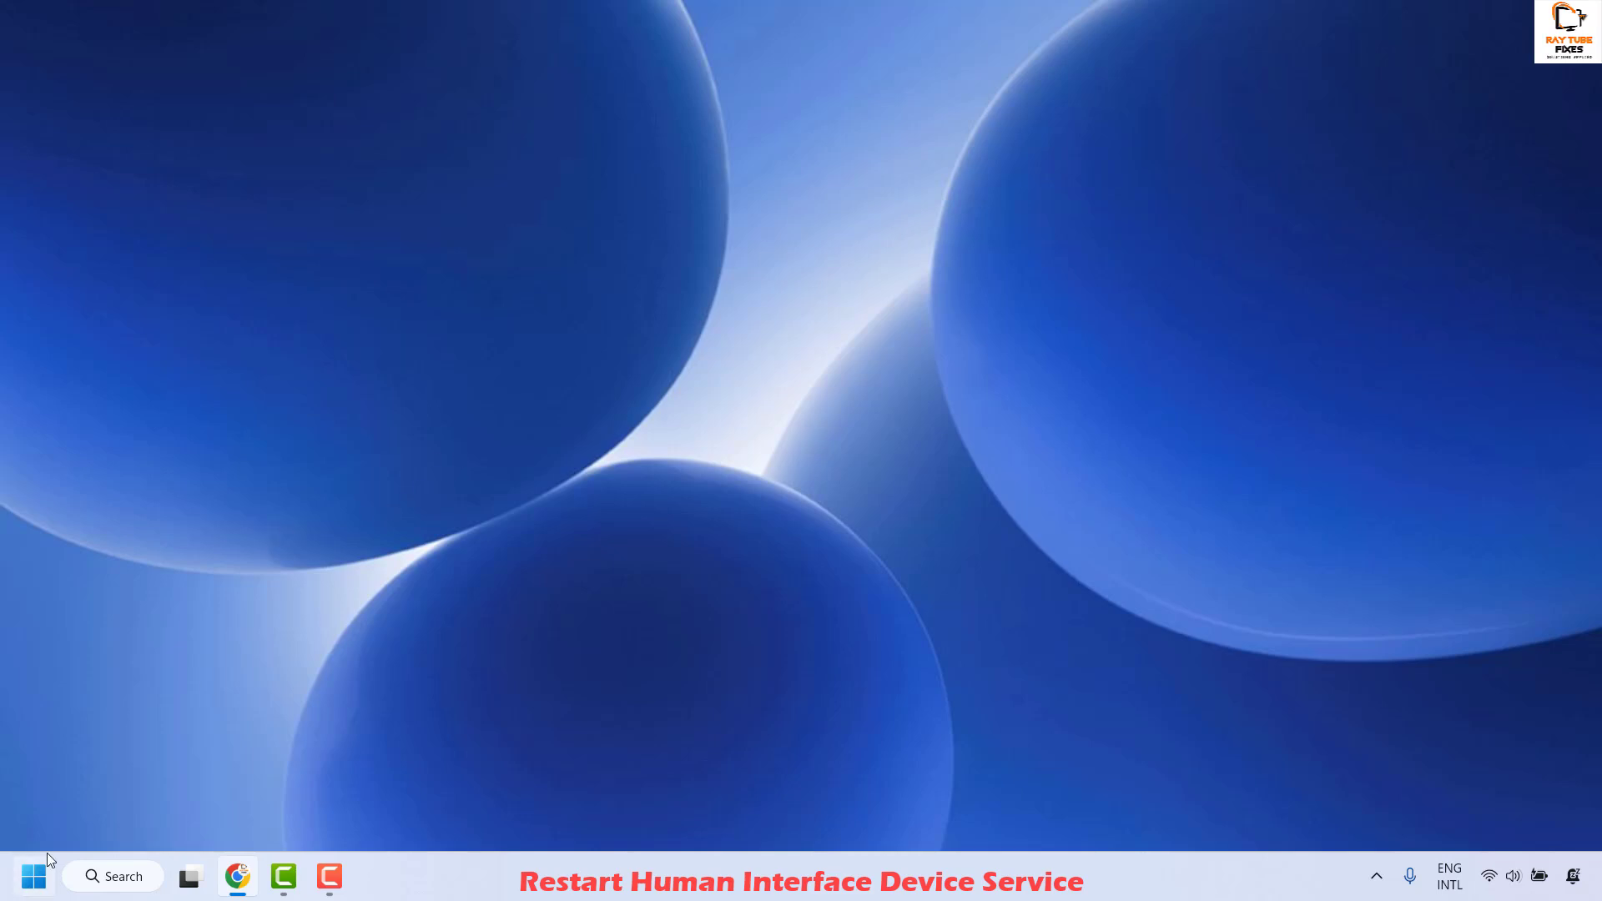
Launch the Services console by running 'services.msc'.
right_click(35, 876)
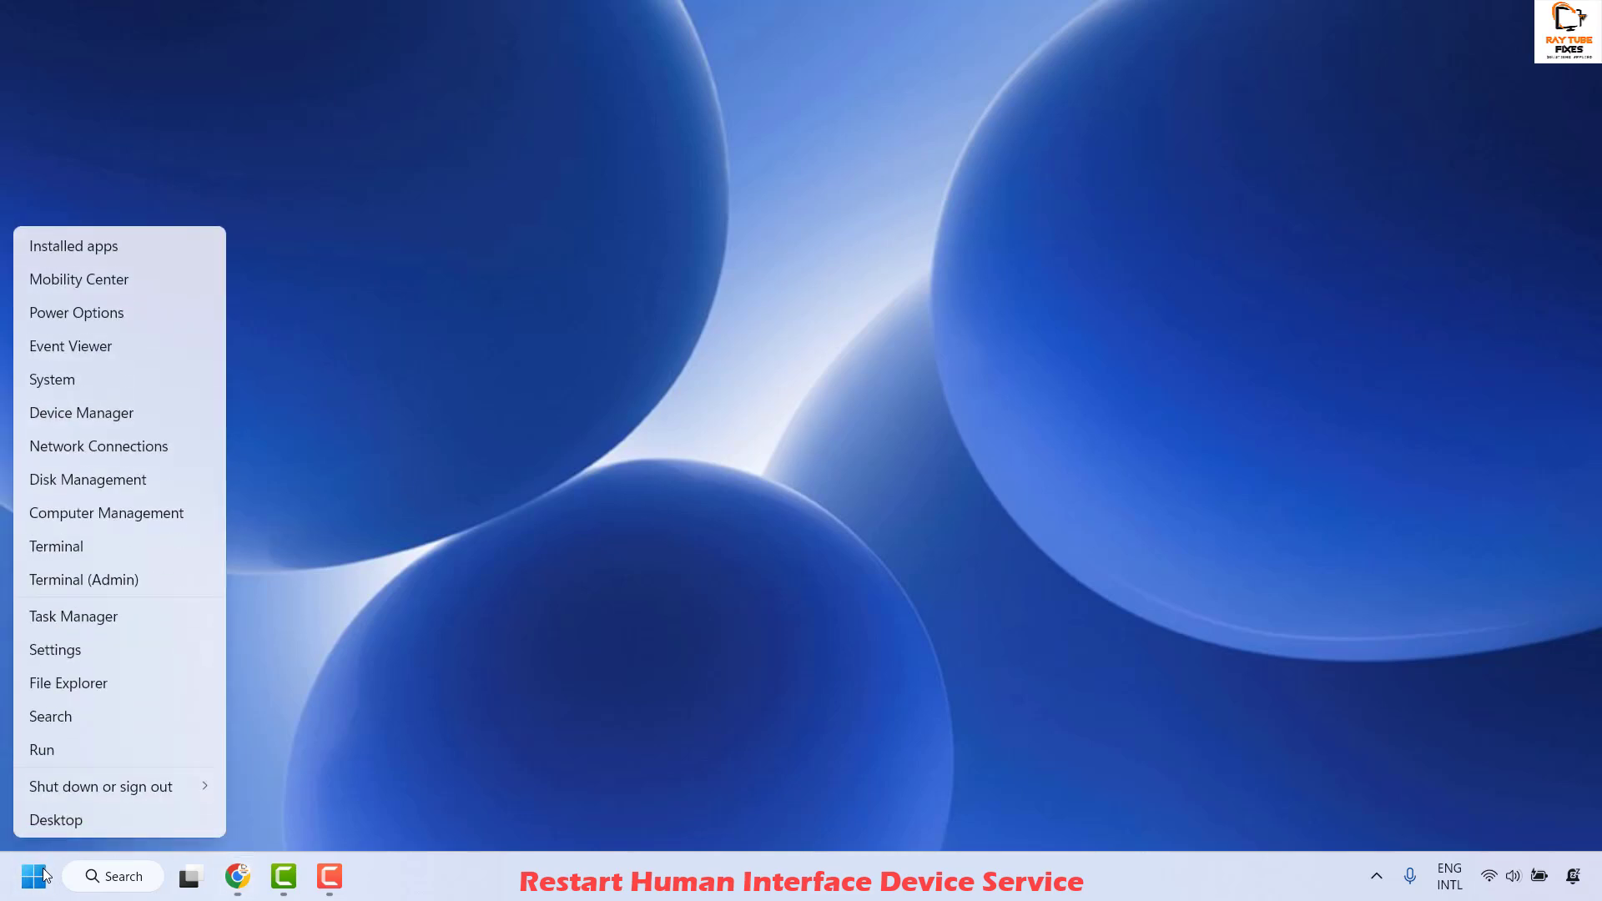
click(68, 747)
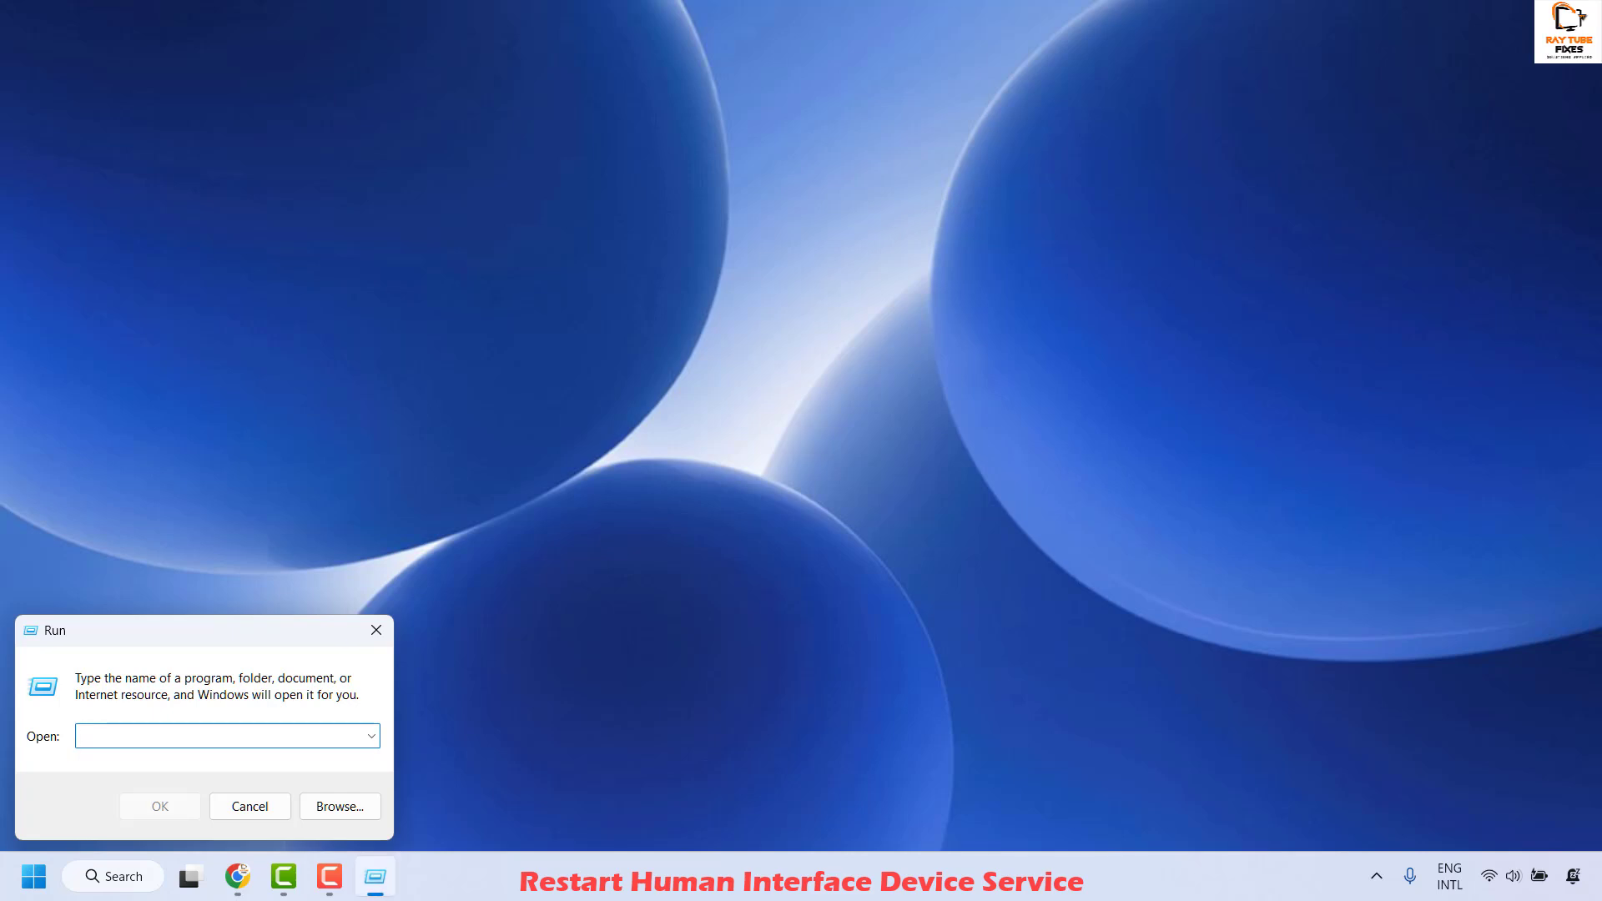
text(services.msc)
click(177, 813)
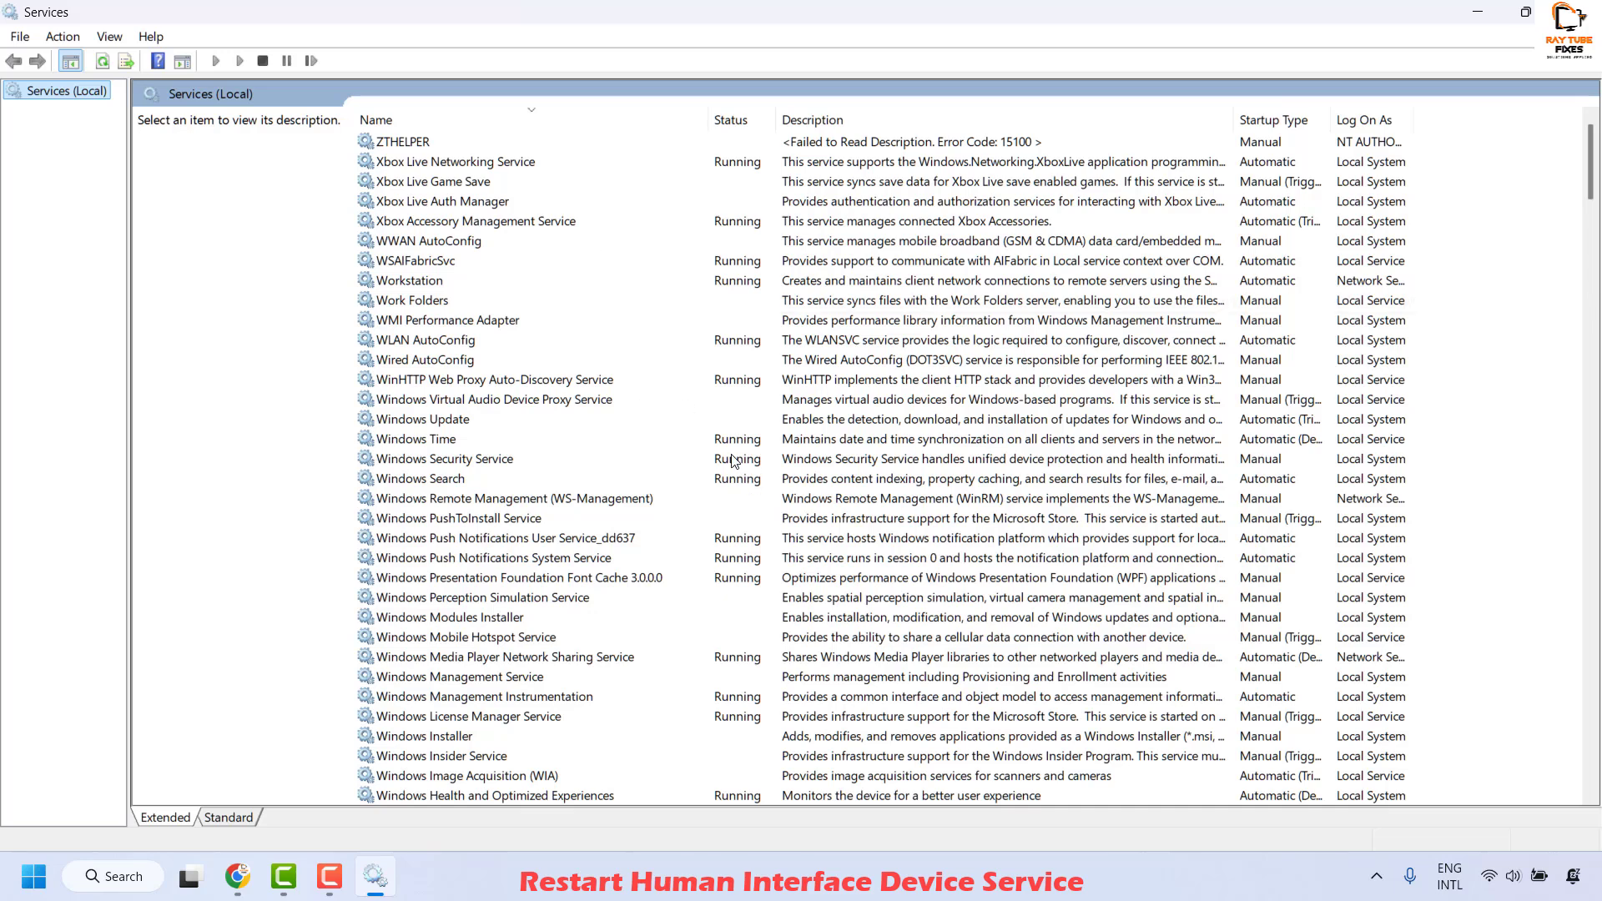
Restart the Human Interface Device Service and close Services.
click(484, 399)
scroll(498, 324, down, 20)
click(499, 323)
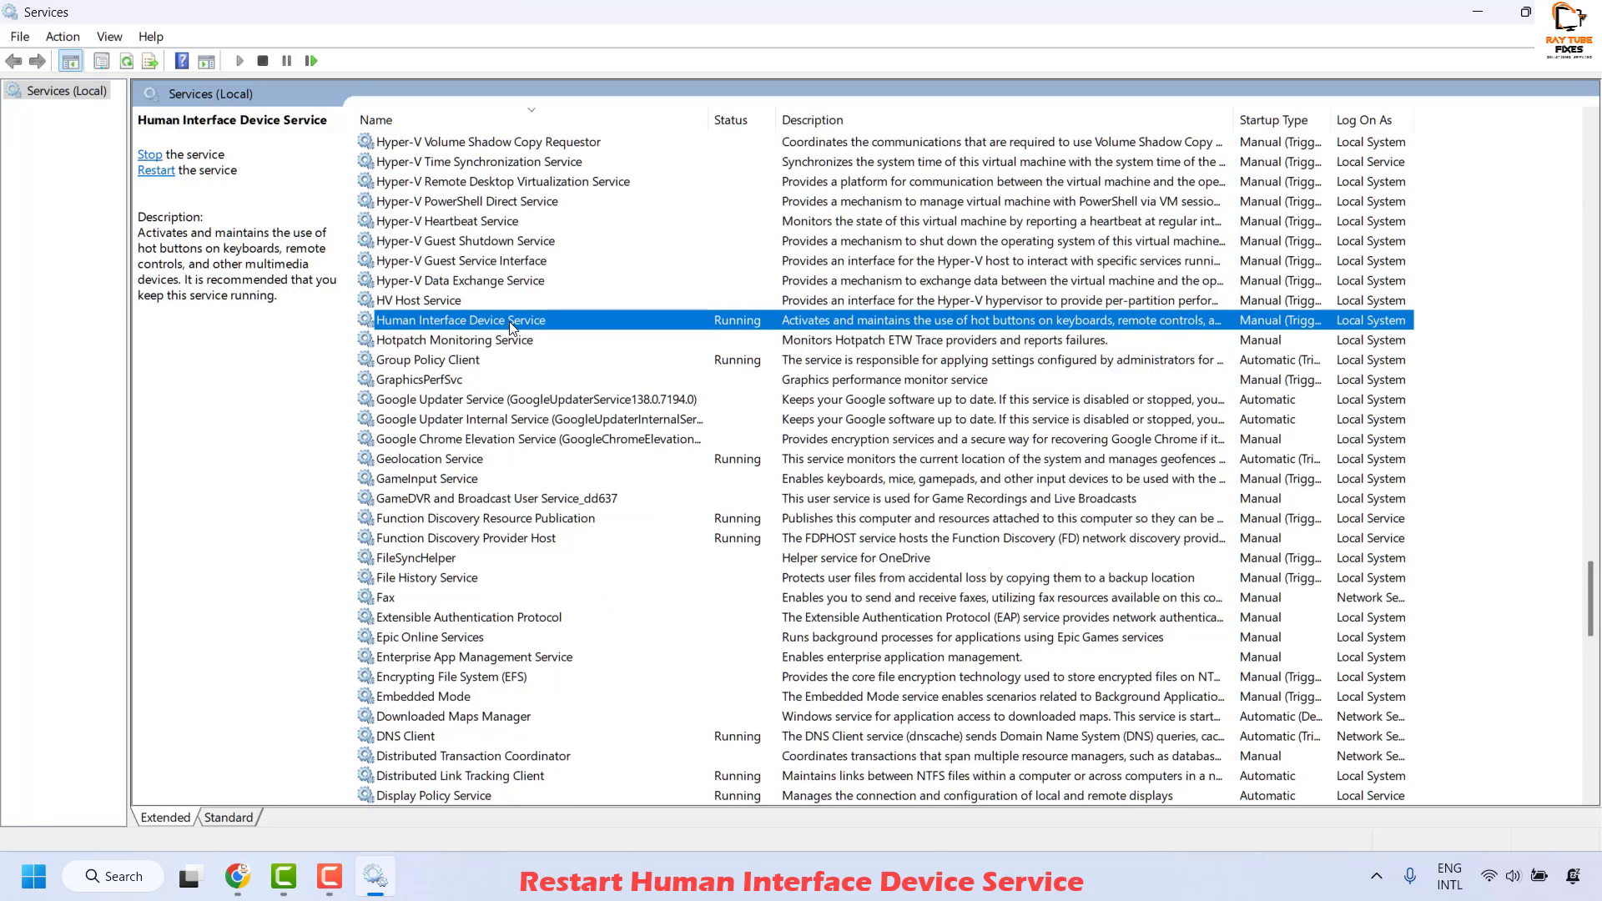
right_click(510, 327)
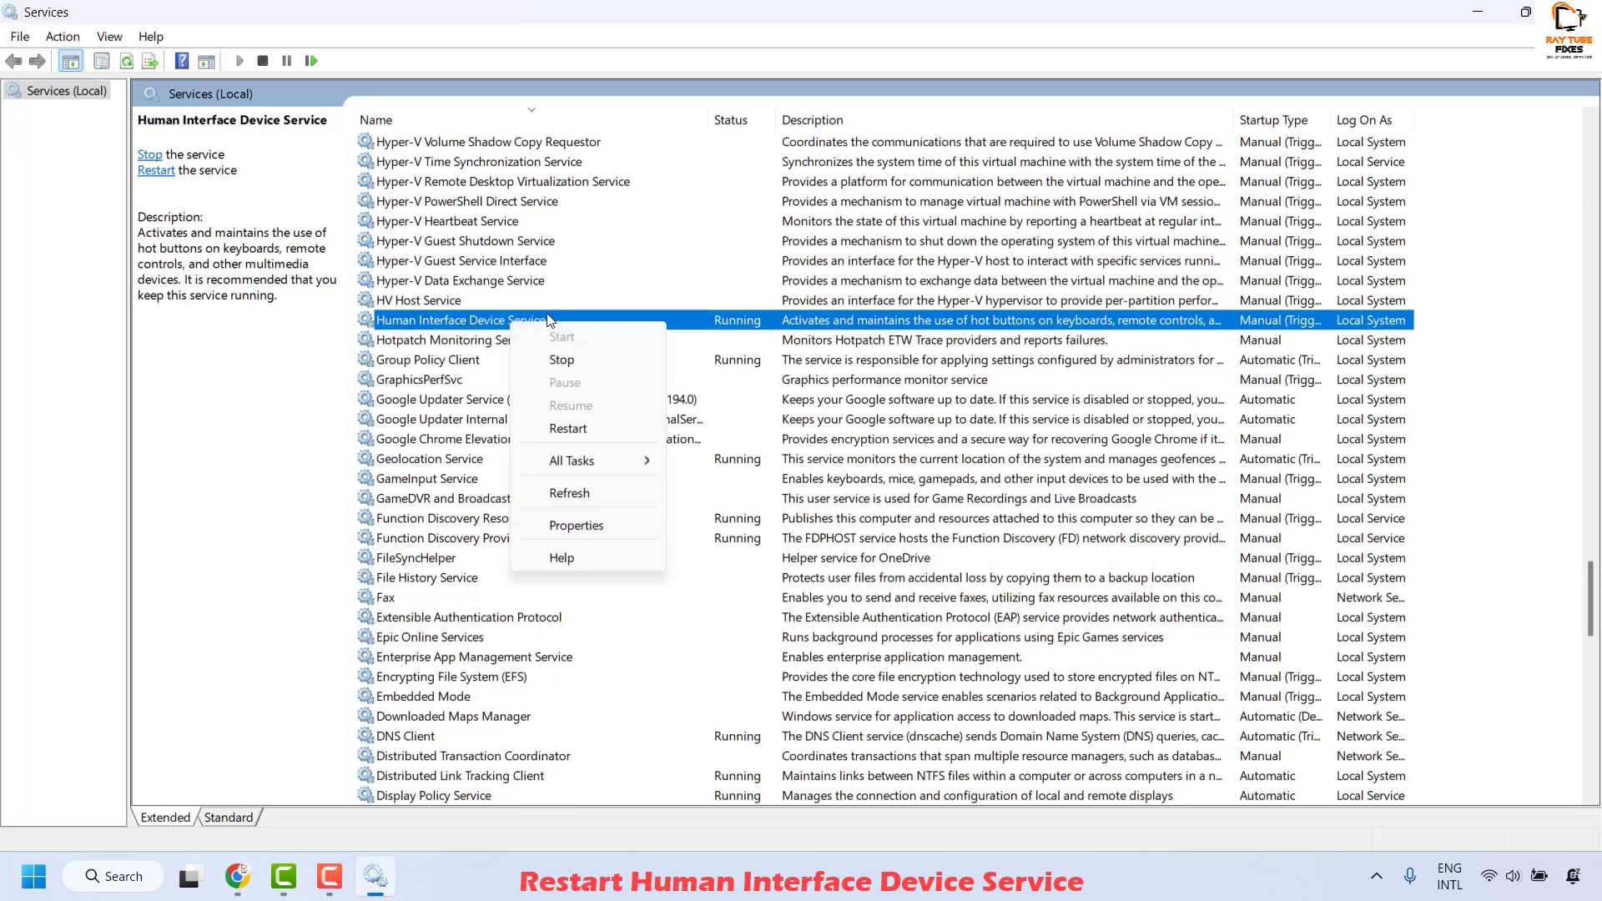
click(596, 429)
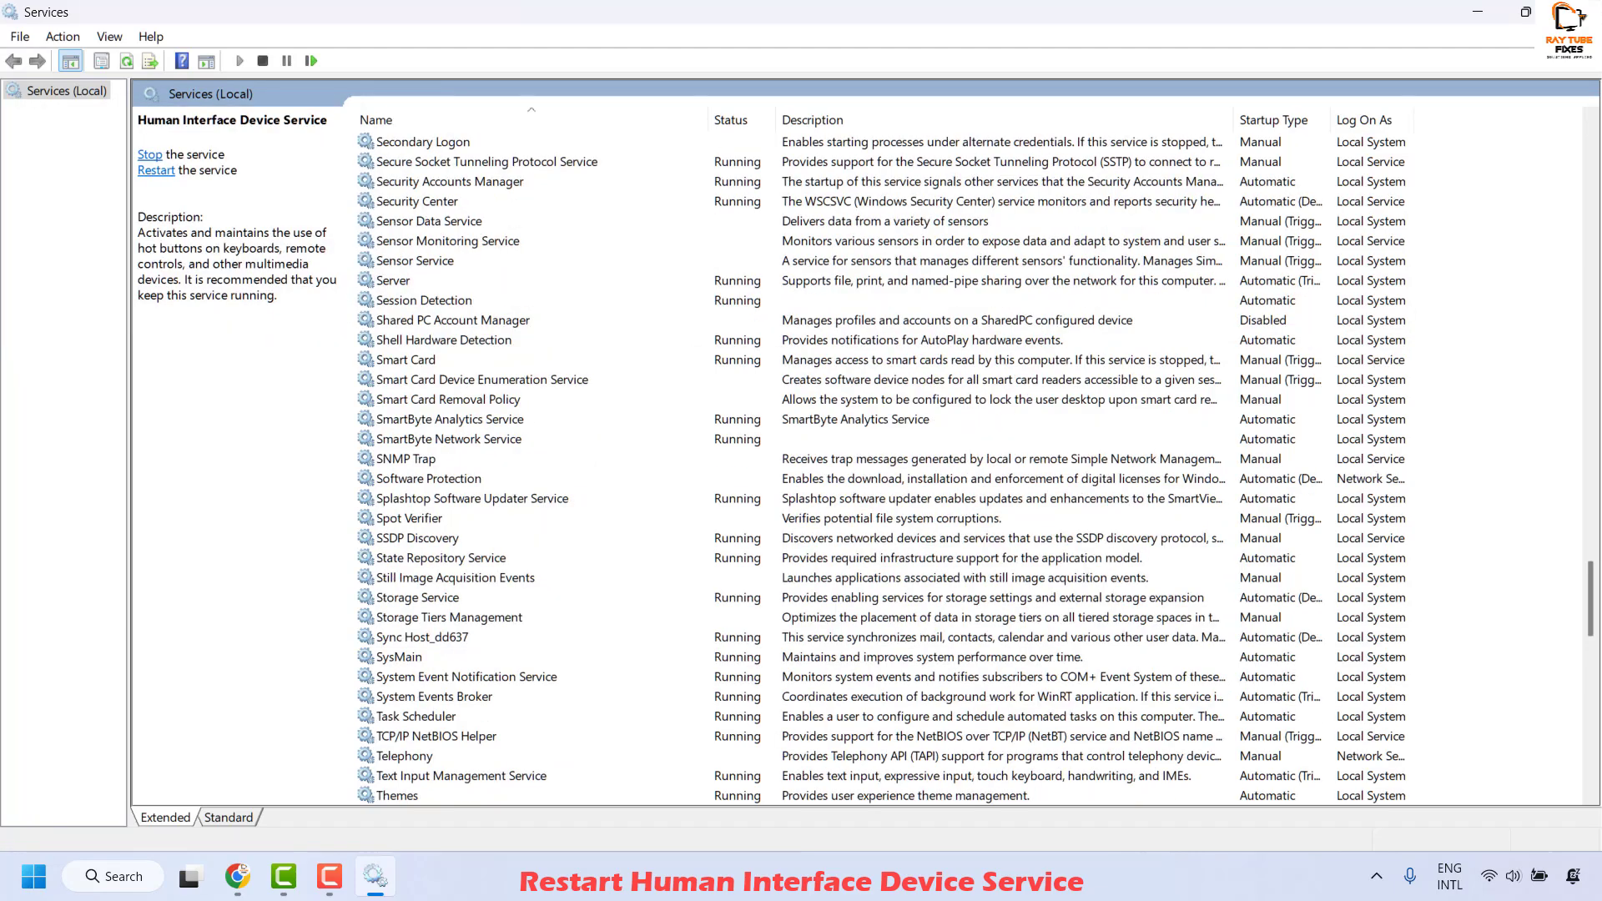
key(alt+F4)
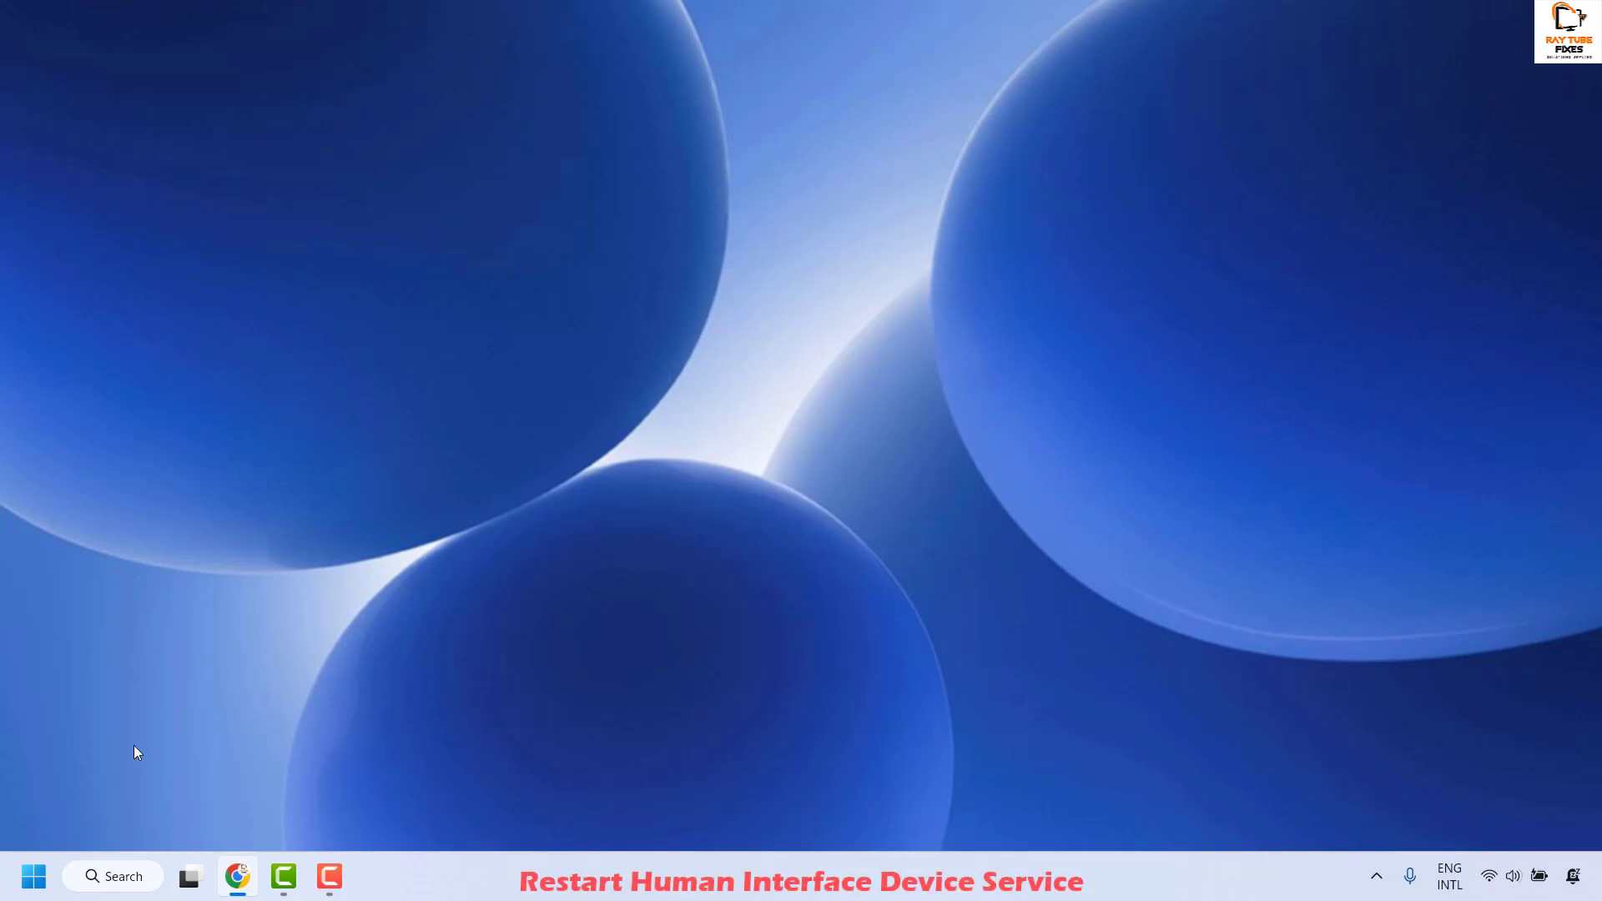
Run Check for updates on the Windows Update page in Settings, then close Settings.
right_click(48, 881)
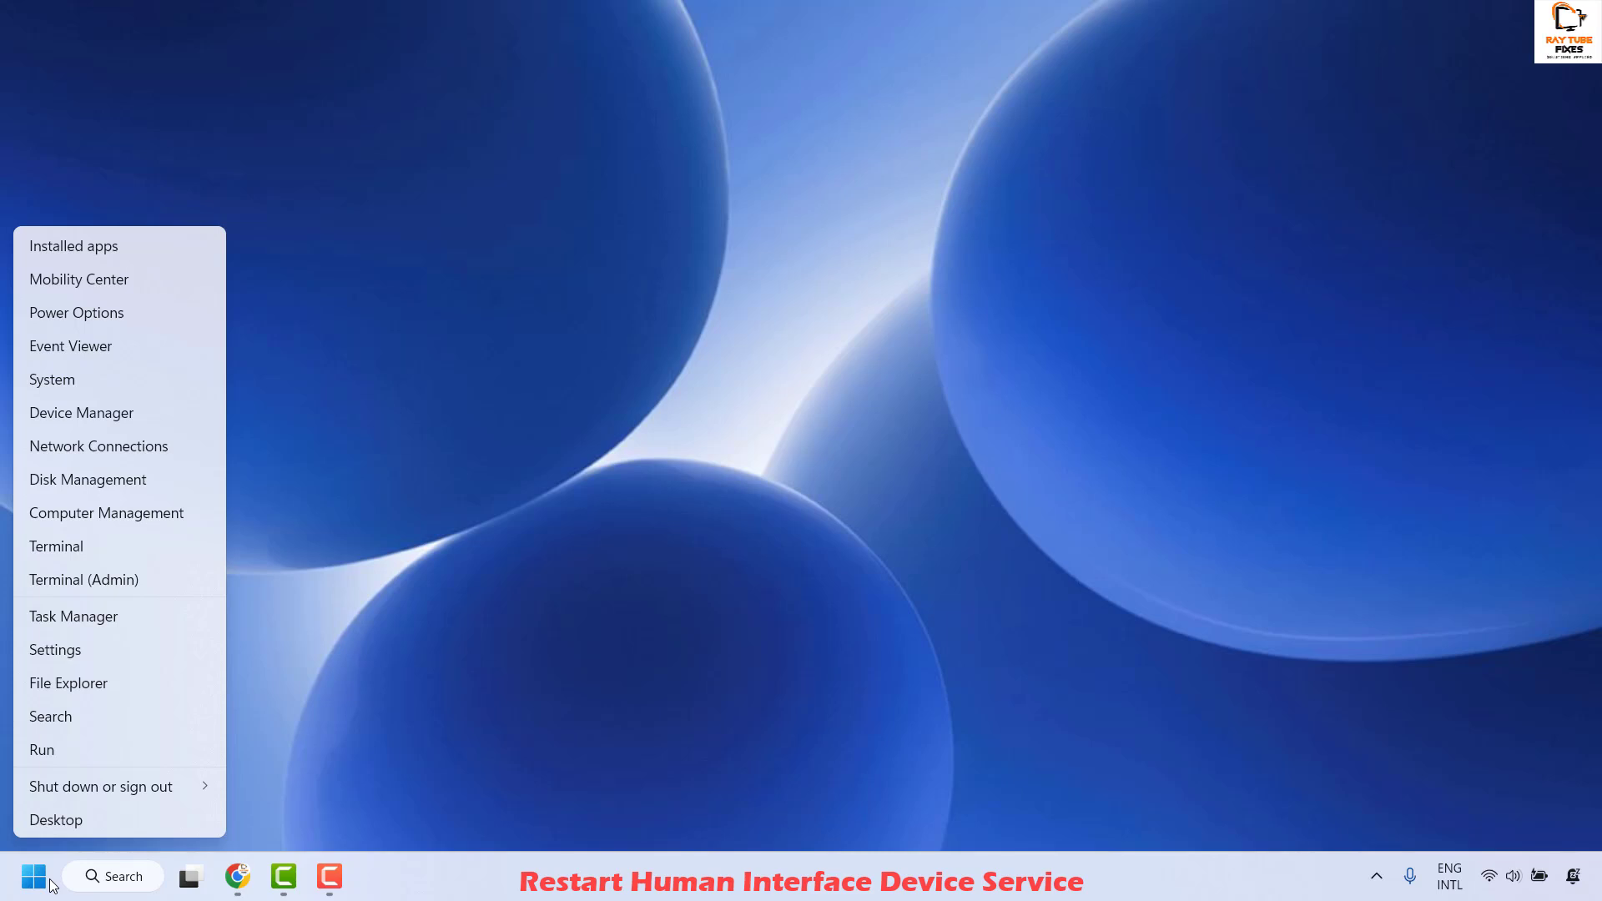
click(94, 648)
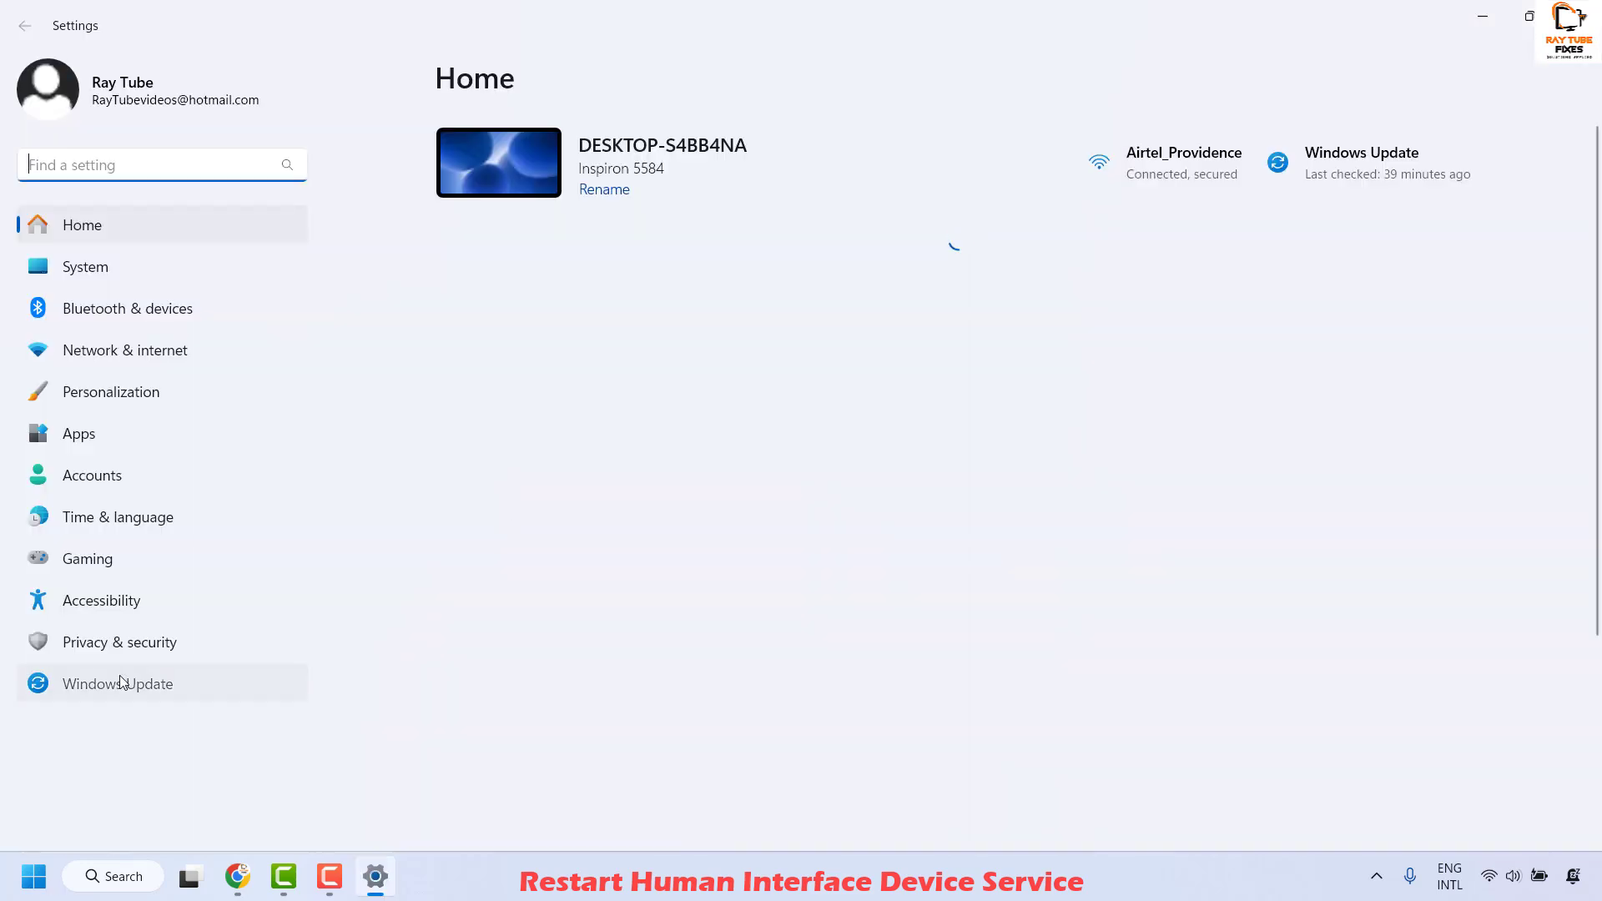
click(121, 683)
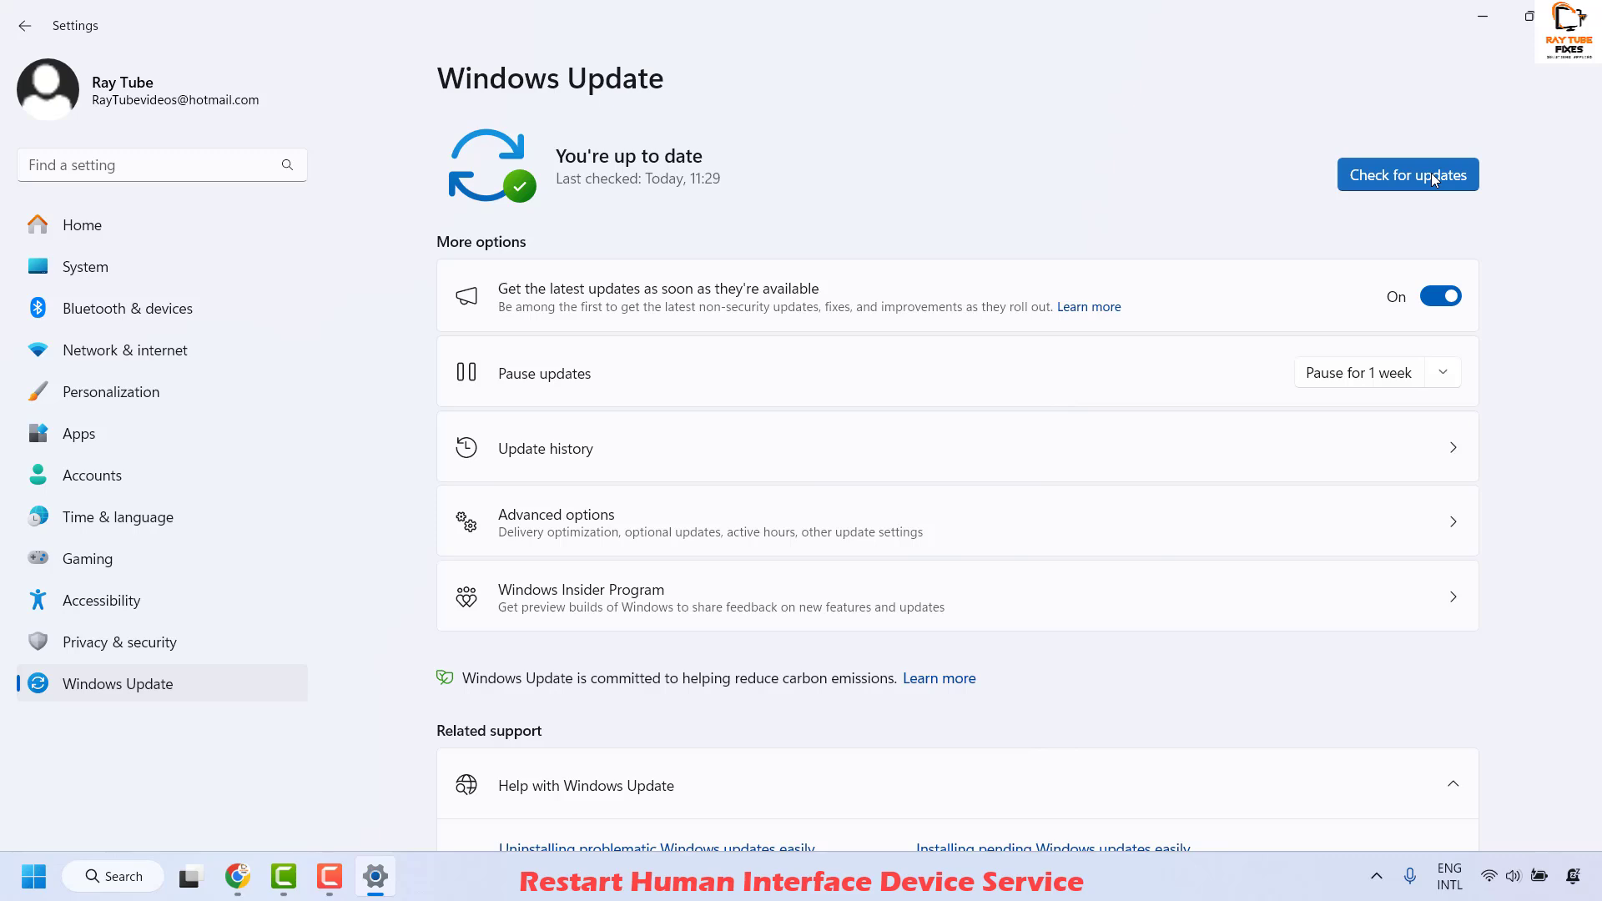
click(1434, 180)
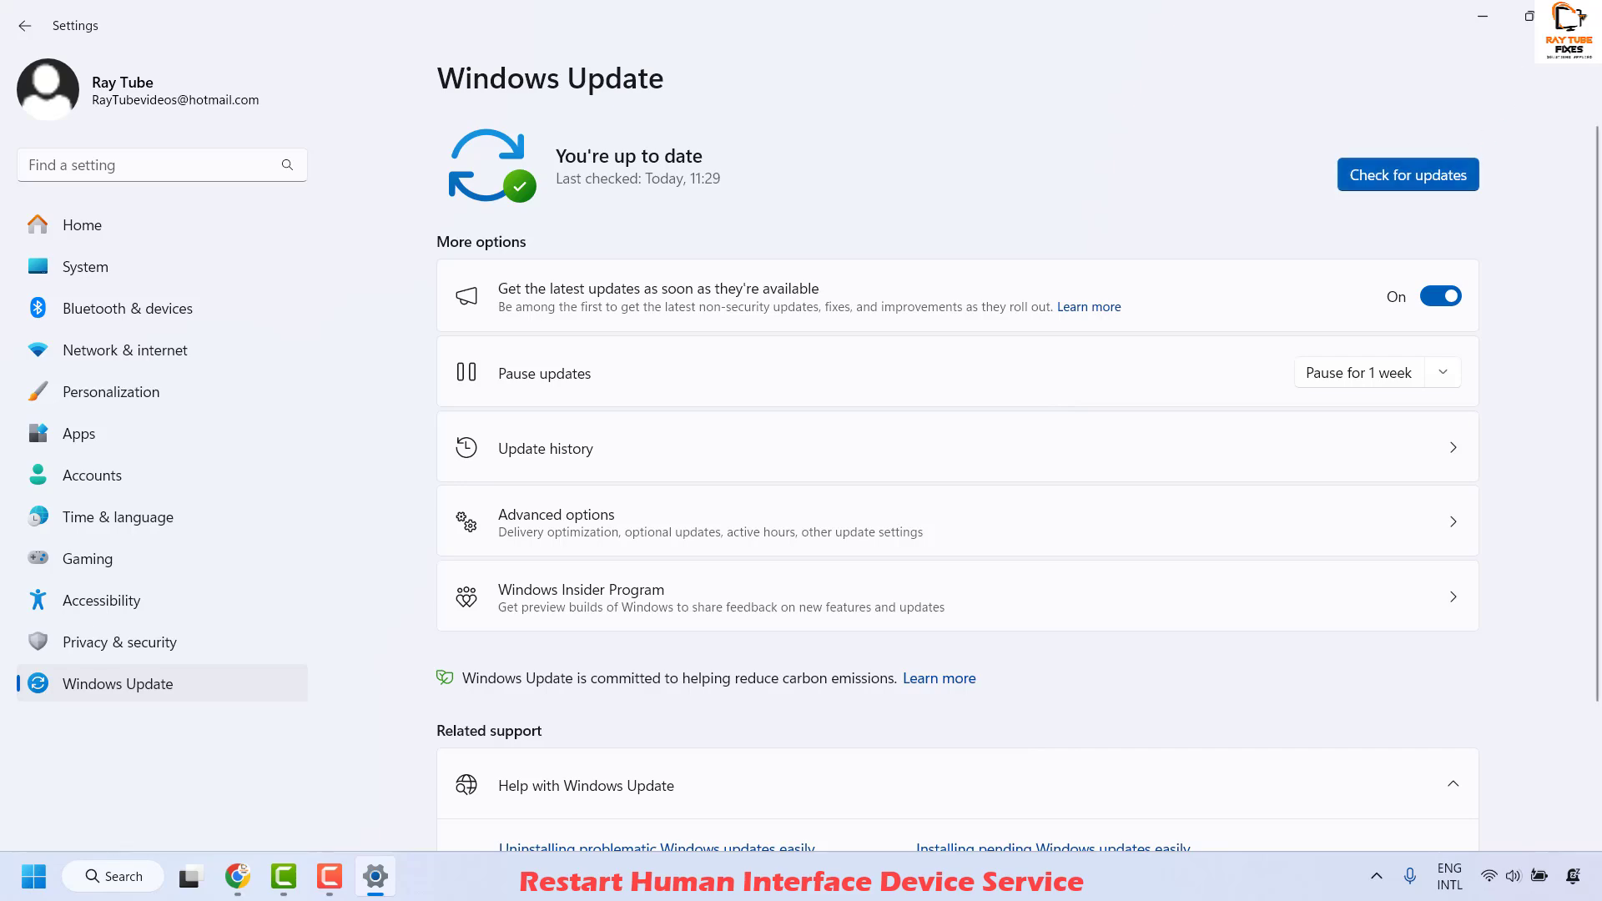
key(alt+F4)
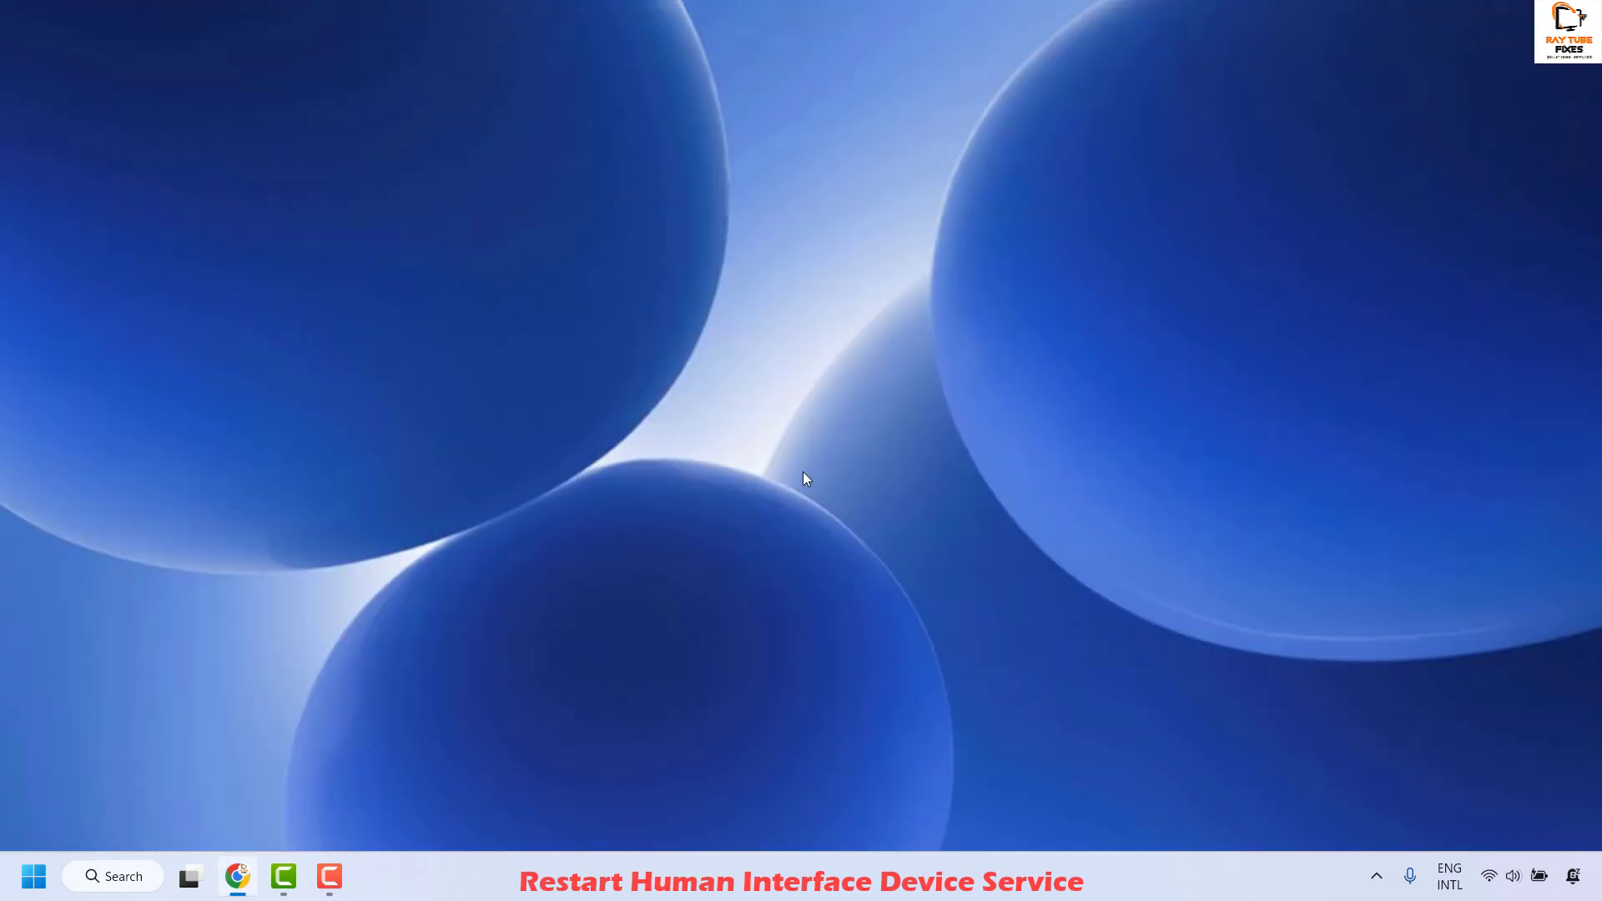